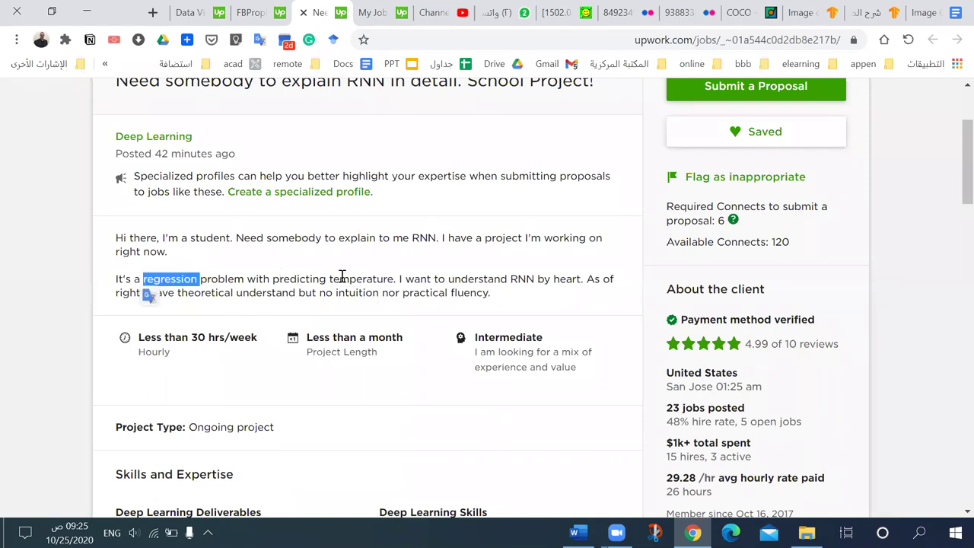
Read the RNN tutoring job's description and the client's job history, and open the proposal form for this job.
double_click(162, 278)
drag(414, 279, 584, 278)
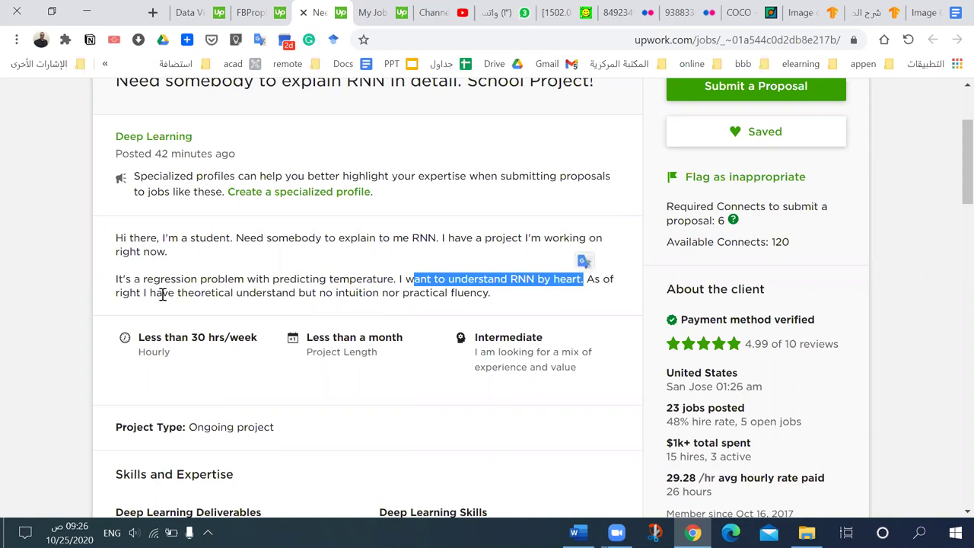
drag(162, 292, 518, 296)
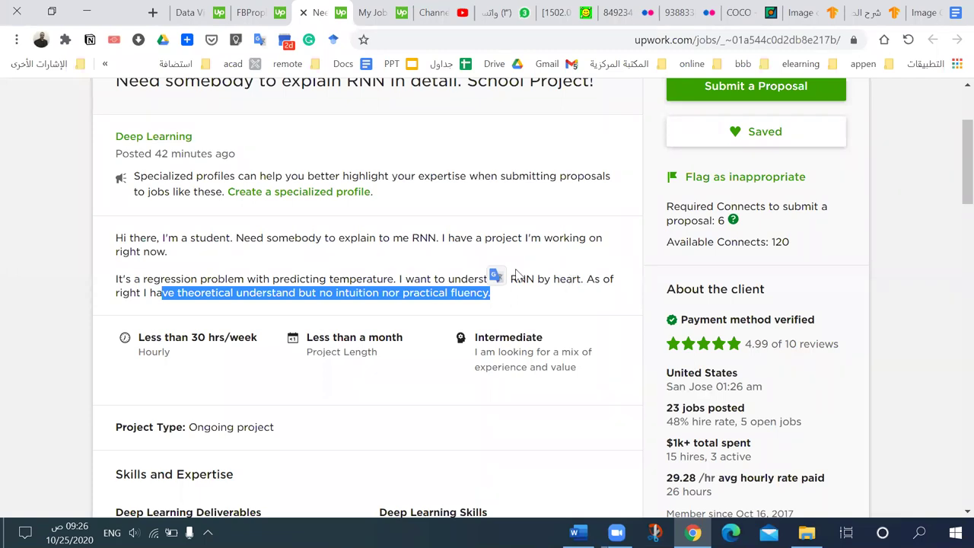
scroll(533, 278, down, 7)
scroll(418, 265, down, 4)
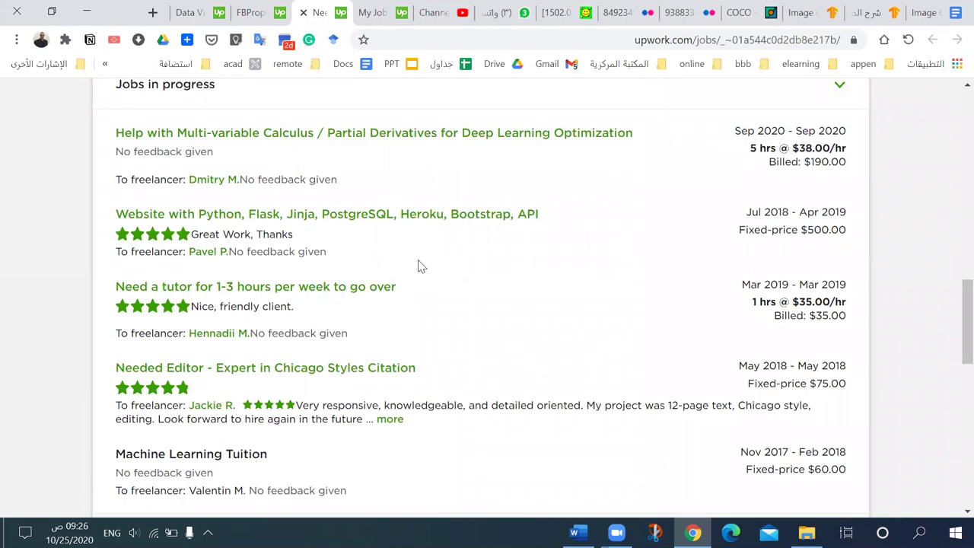
scroll(418, 266, up, 11)
scroll(418, 265, up, 2)
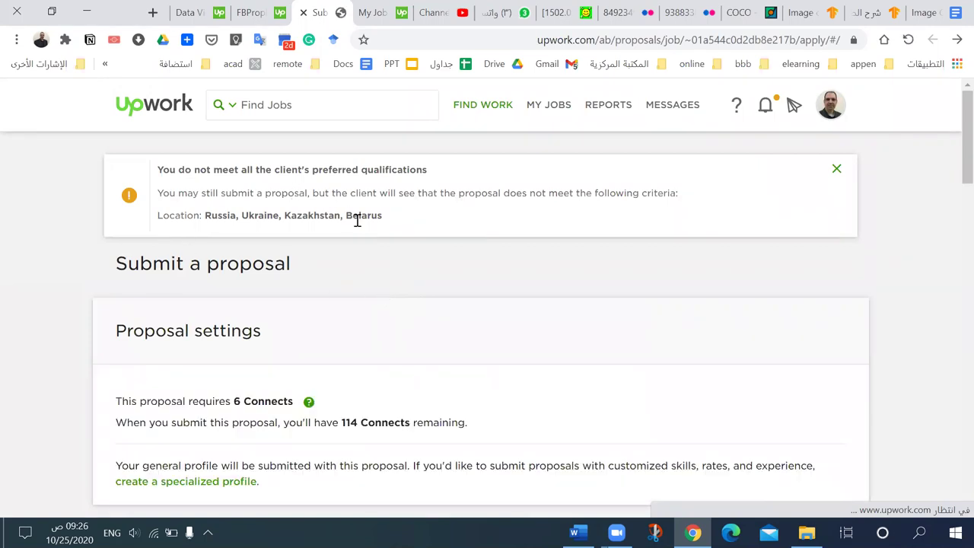
Look over the proposal form's Connects requirement, job details, required skills and rate terms.
scroll(373, 297, down, 10)
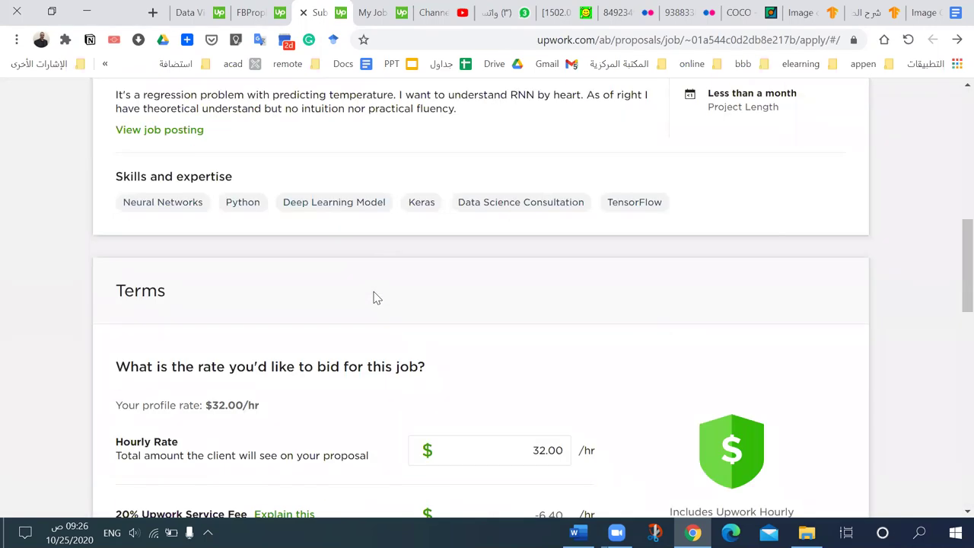
scroll(374, 298, down, 5)
scroll(374, 298, up, 3)
scroll(373, 298, down, 1)
scroll(437, 286, up, 1)
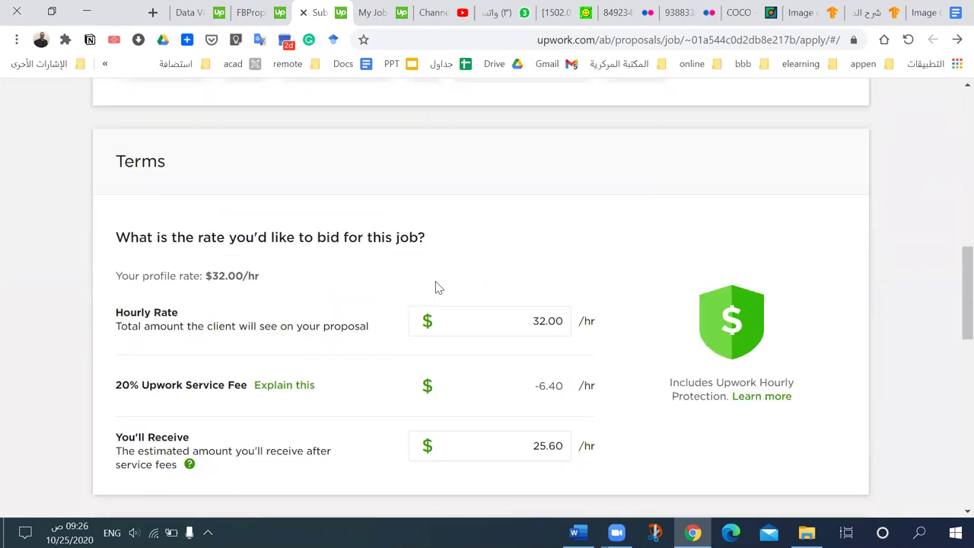
scroll(437, 288, up, 10)
scroll(438, 287, down, 2)
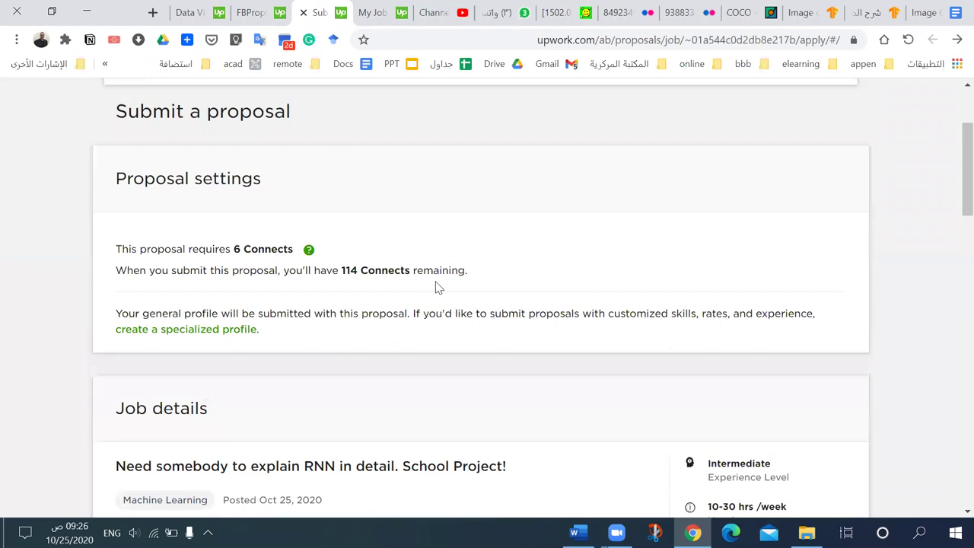
scroll(438, 287, down, 9)
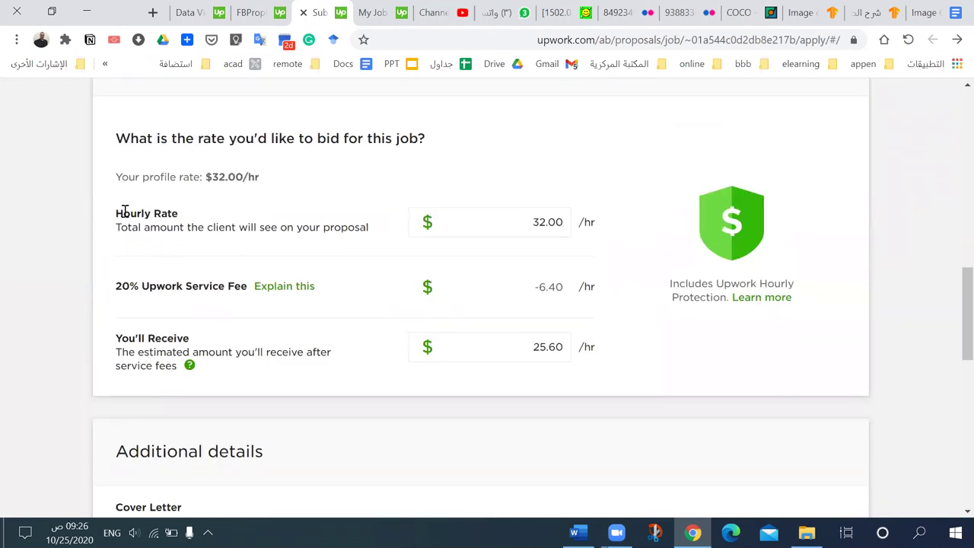
Set the hourly rate of the bid to $25.
triple_click(125, 212)
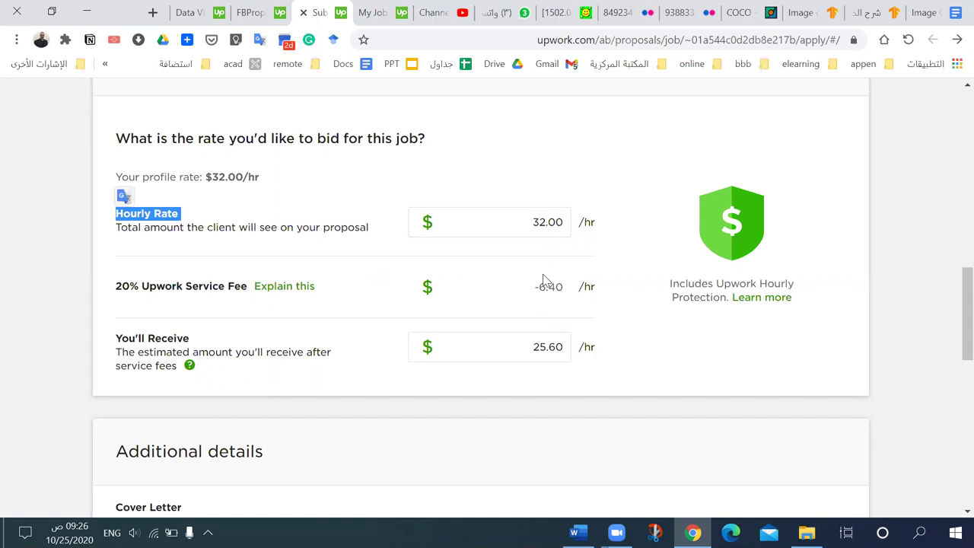
click(524, 222)
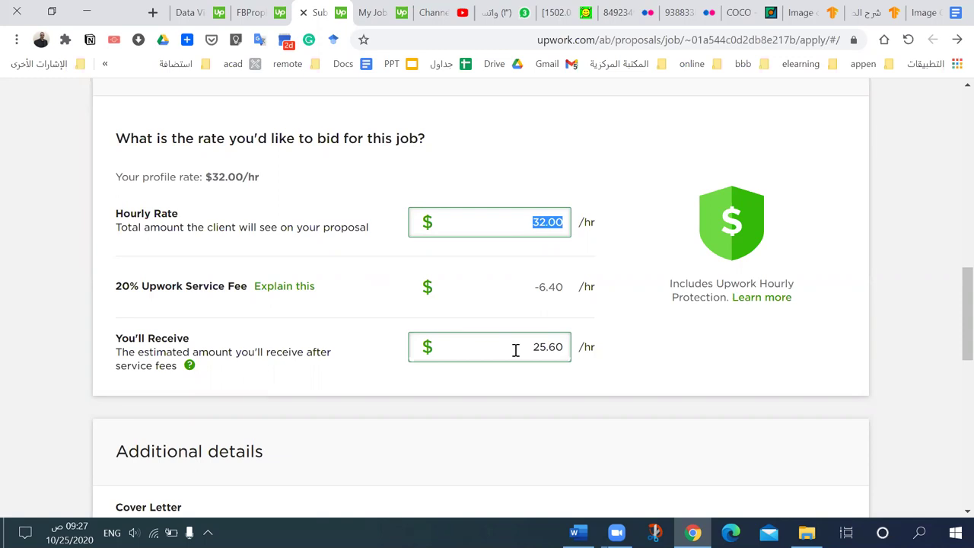
text(25)
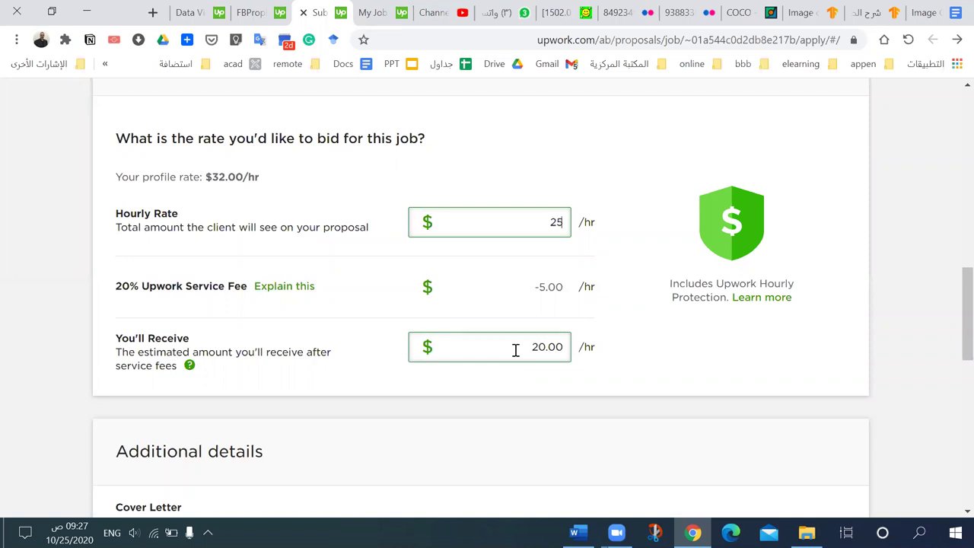
Examine the Upwork service fee, the amount received after fees and the profile rate in the bid terms.
drag(210, 286, 114, 288)
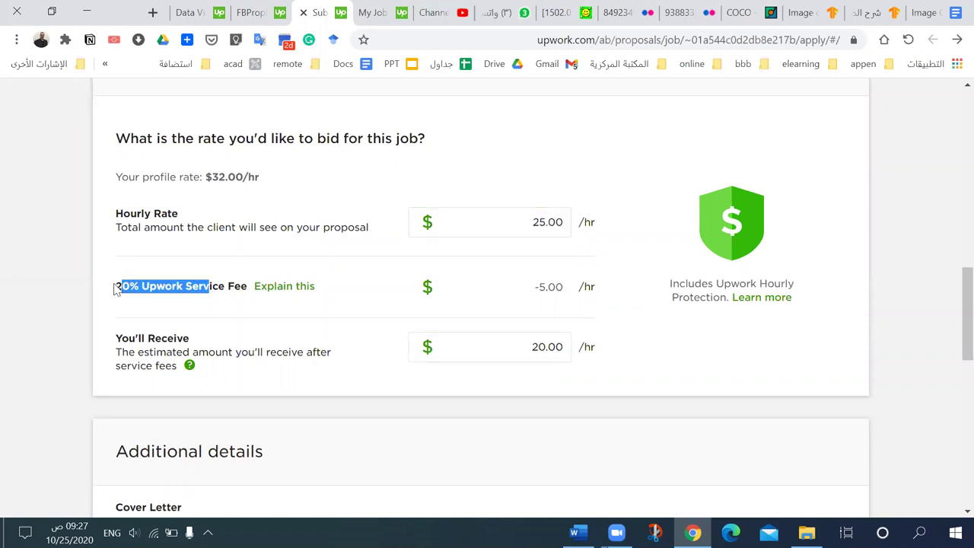
click(526, 293)
click(515, 344)
click(164, 335)
click(502, 344)
click(537, 288)
click(548, 352)
scroll(553, 350, down, 1)
scroll(535, 302, up, 2)
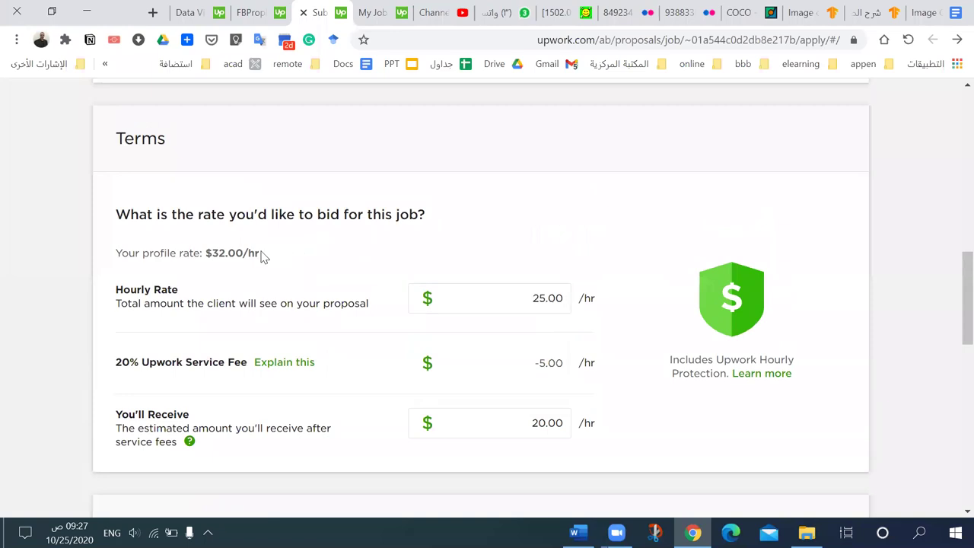
drag(207, 253, 276, 255)
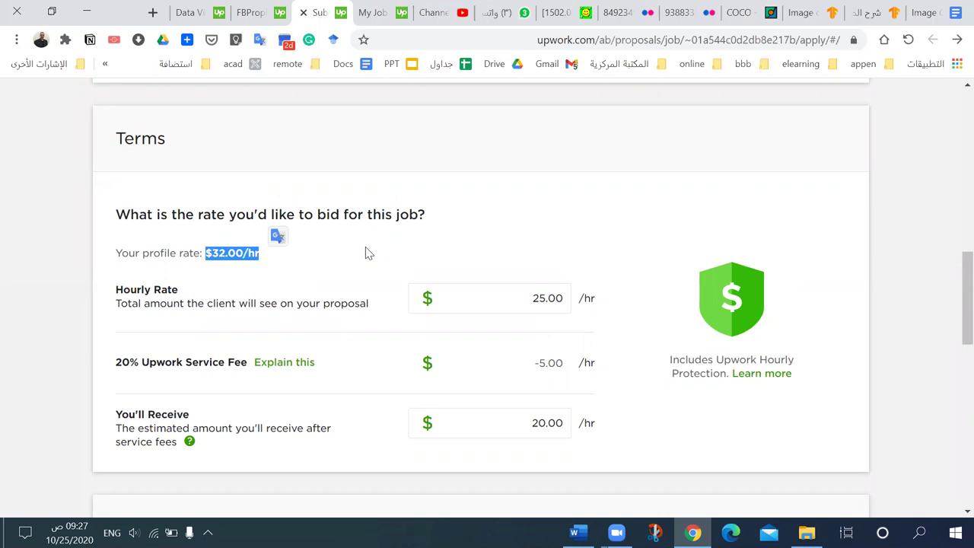
scroll(340, 282, up, 3)
scroll(341, 285, down, 3)
scroll(532, 354, down, 1)
click(559, 347)
Start the cover letter with the greeting "Hello," followed by a blank line.
scroll(564, 350, down, 2)
scroll(564, 351, down, 2)
click(335, 290)
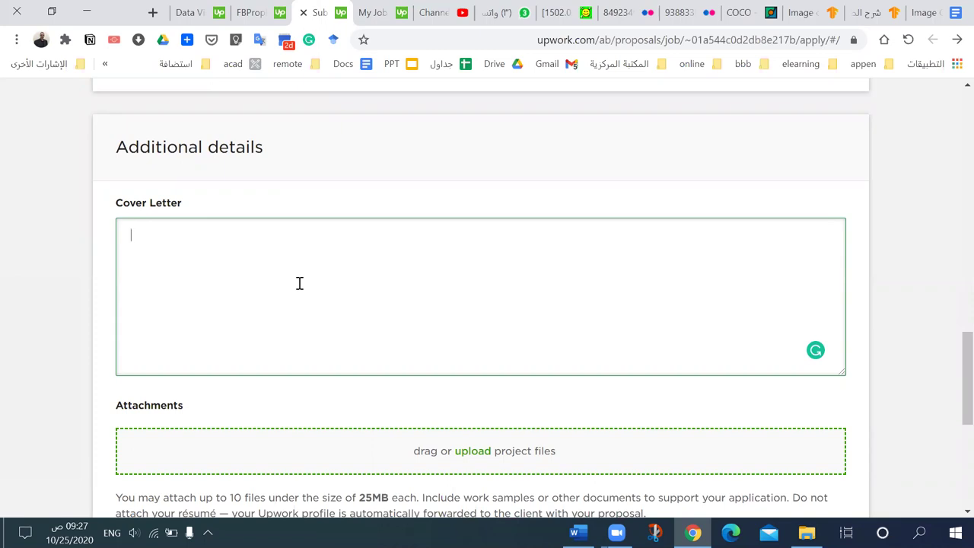
text(Hello,)
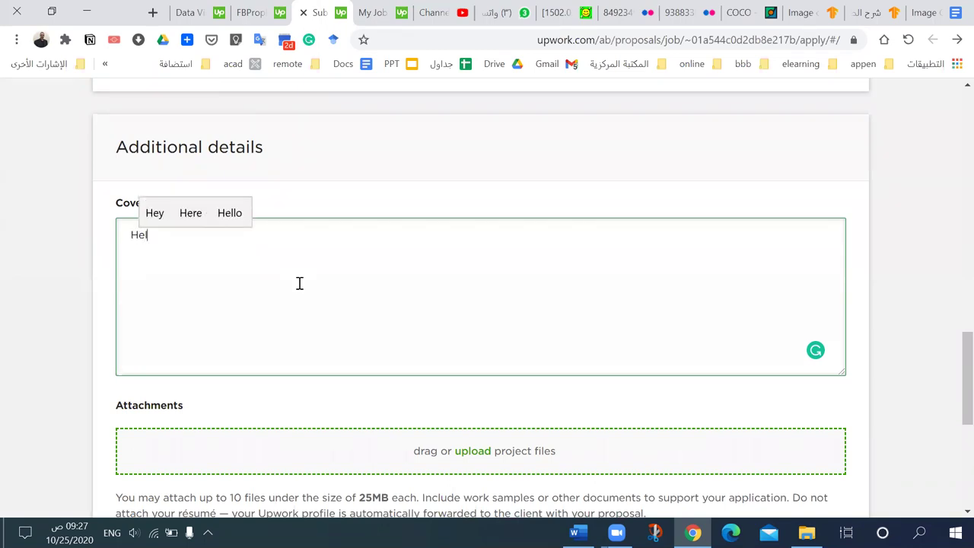
key(Return)
key(Return)
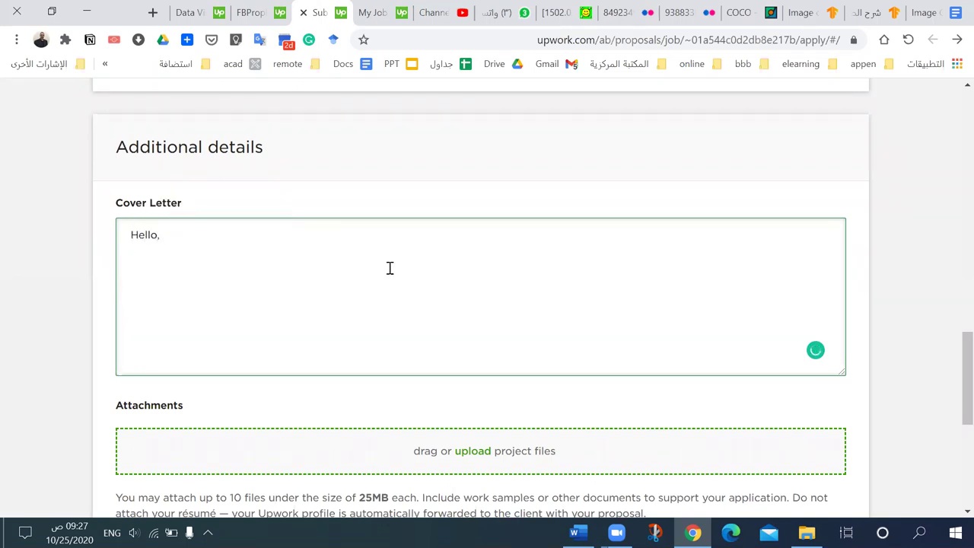
Begin the cover letter's first sentence with "I have good practical experice in".
scroll(389, 267, up, 2)
scroll(389, 267, down, 4)
scroll(389, 267, up, 2)
text(I have goo)
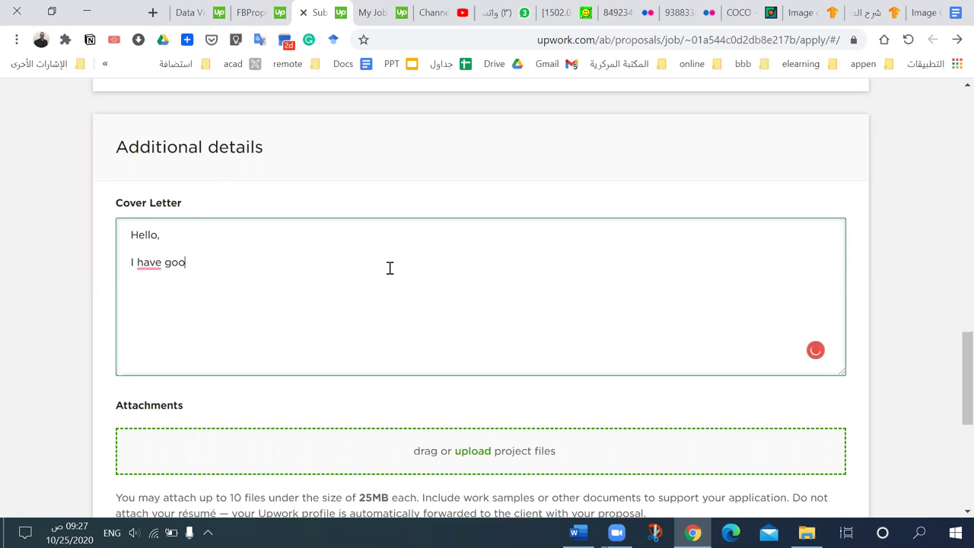
text(d practi)
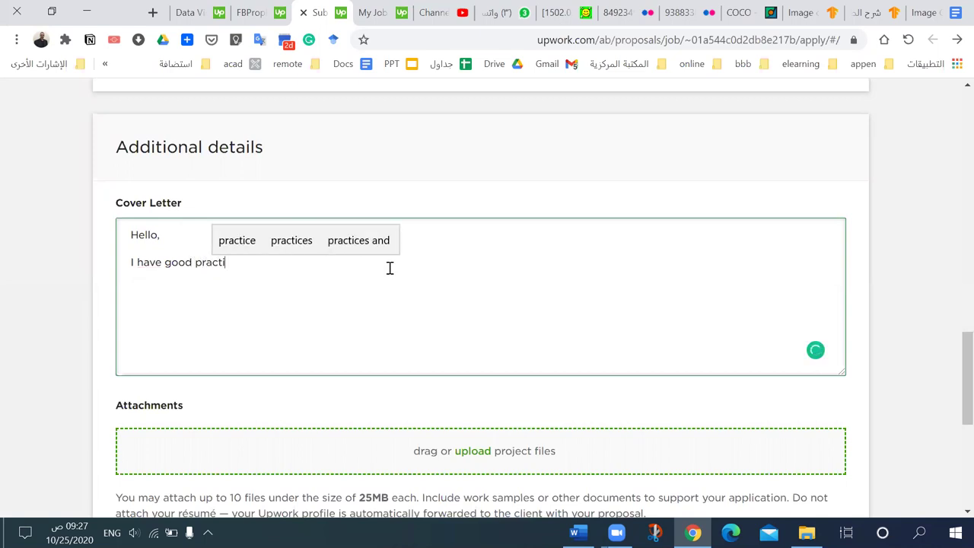
text(cal experic)
key(Return)
key(BackSpace)
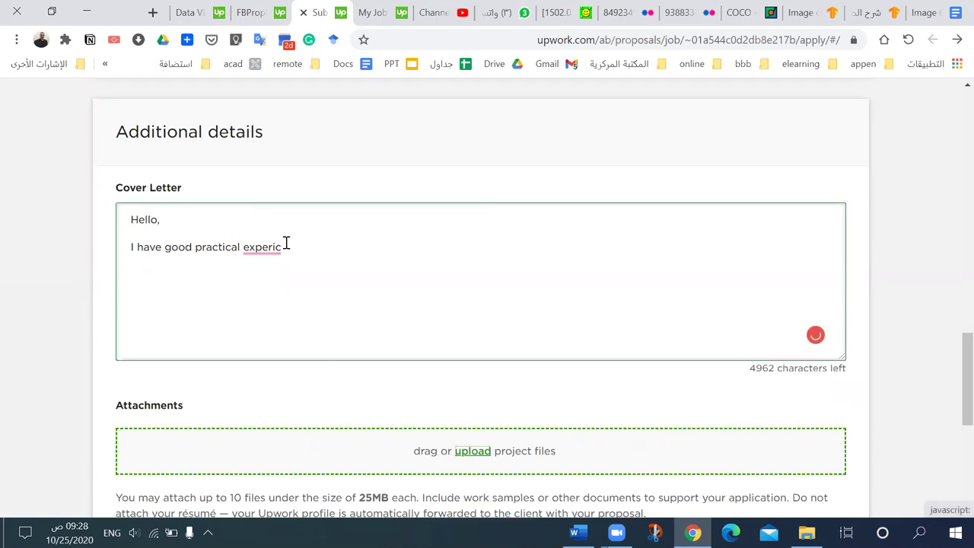
text(e in)
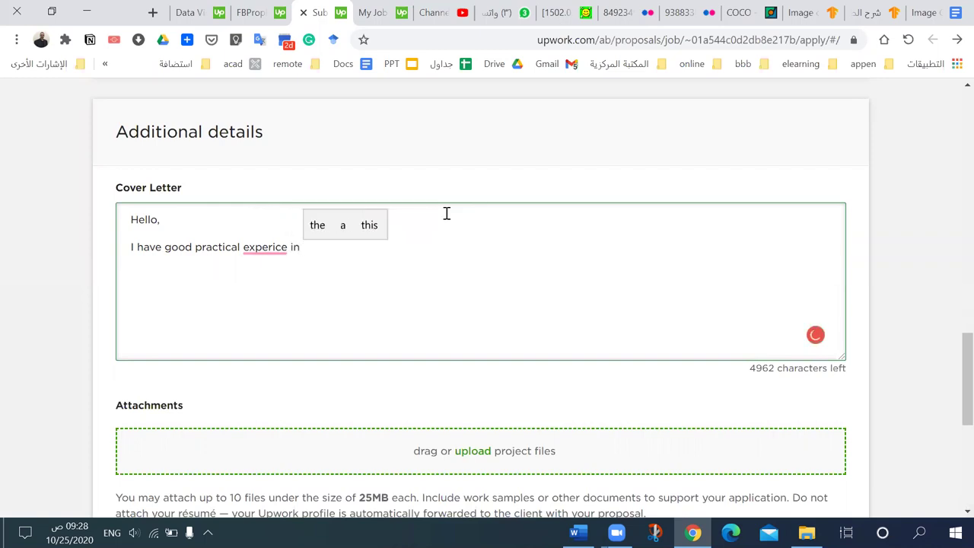
Correct the misspelled "experice" to "experience" and continue the sentence with "RNN".
click(270, 246)
right_click(301, 275)
click(301, 274)
click(370, 251)
text(RNN)
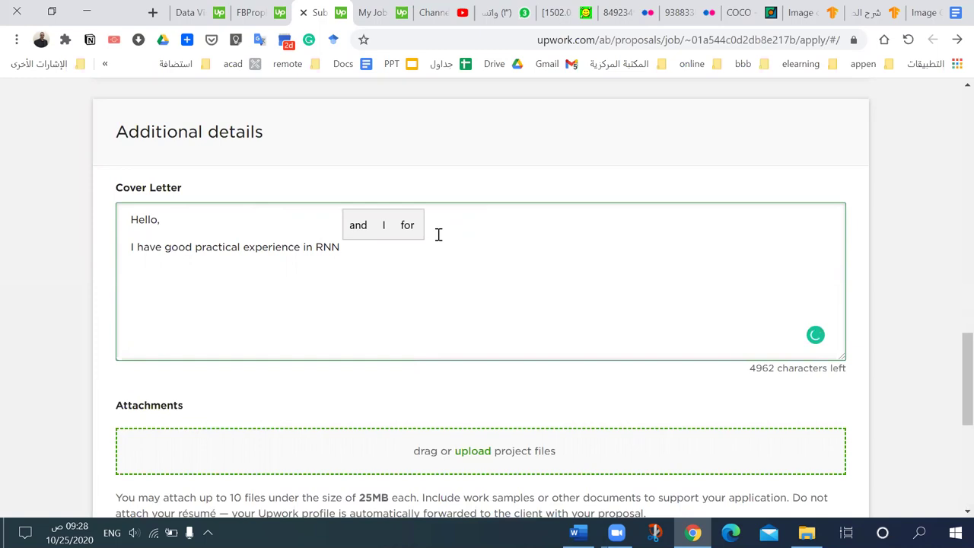
Continue the cover letter sentence after "RNN" with "using tensorflow library".
text( wit)
key(BackSpace)
key(BackSpace)
key(BackSpace)
text(using tensorflow library)
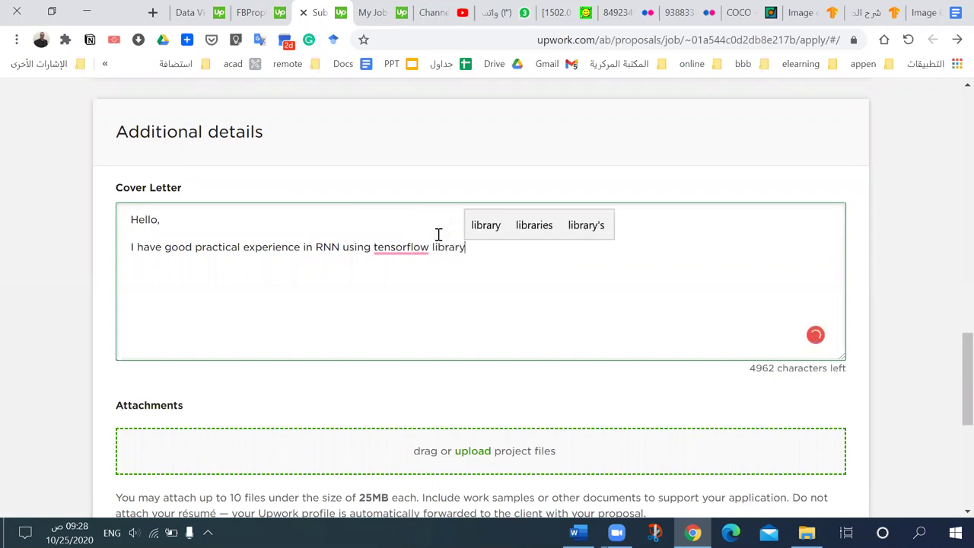
Apply the suggested spelling and article corrections so that "tensorflow" reads "the TensorFlow".
mouse_move(419, 245)
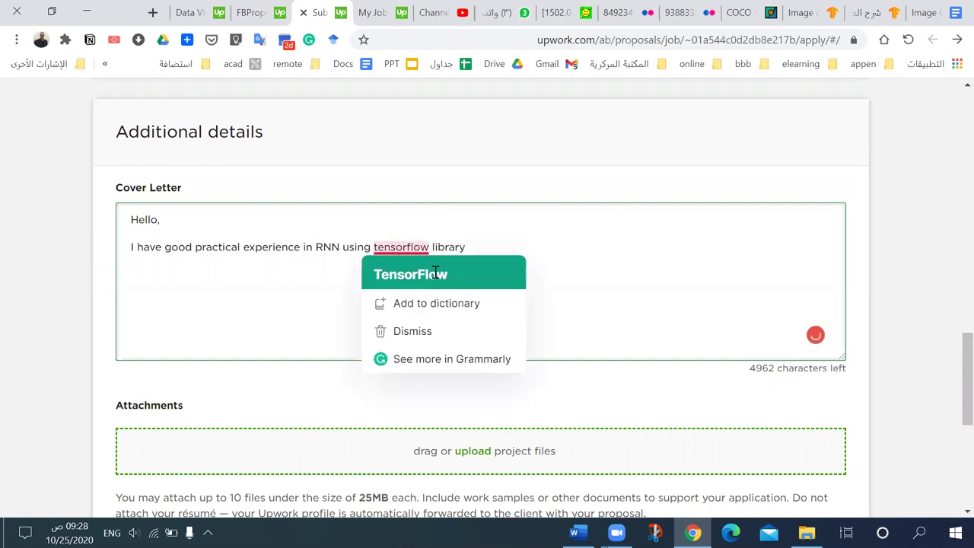
click(435, 274)
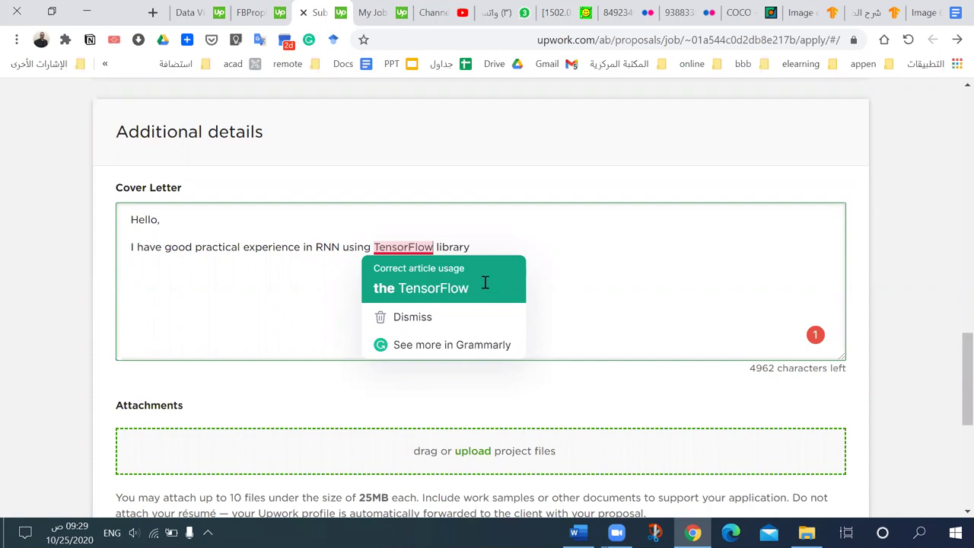
click(485, 288)
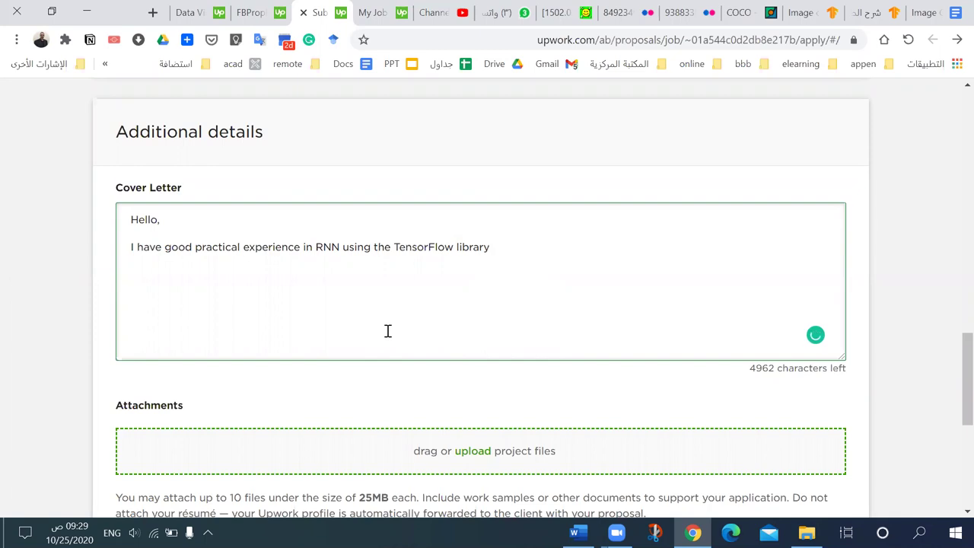
Extend the cover letter sentence with ", and I am good in teaching as well".
text(, and )
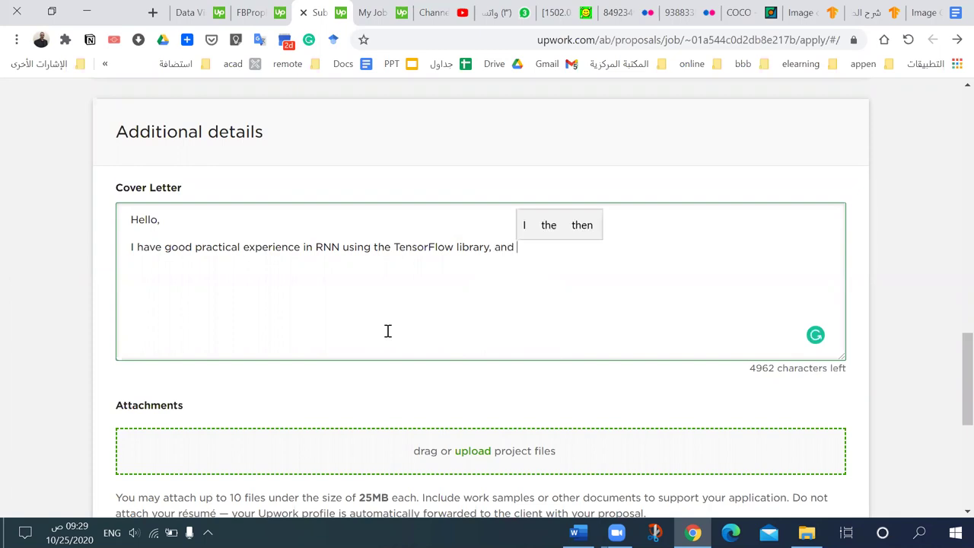
text( I)
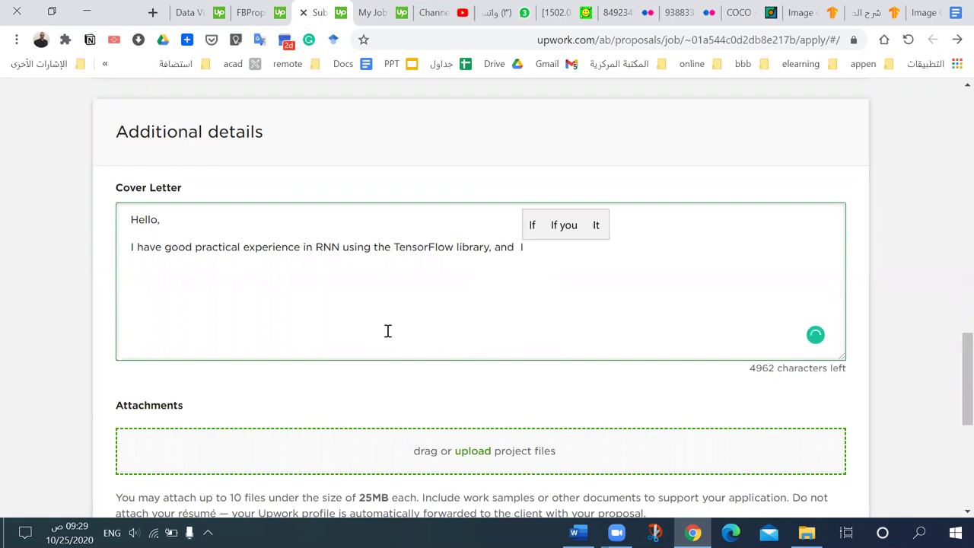
text( am good in rea)
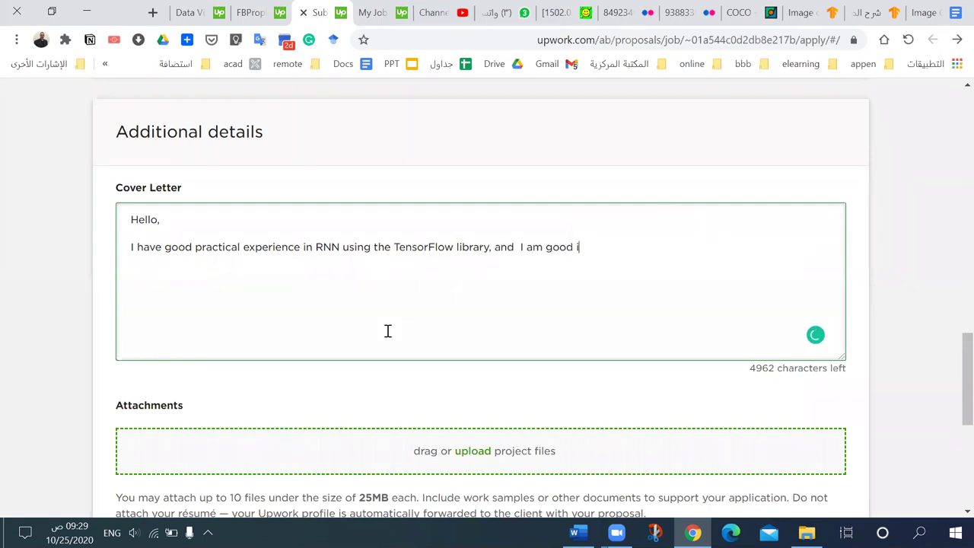
key(BackSpace)
key(BackSpace)
key(BackSpace)
text(te)
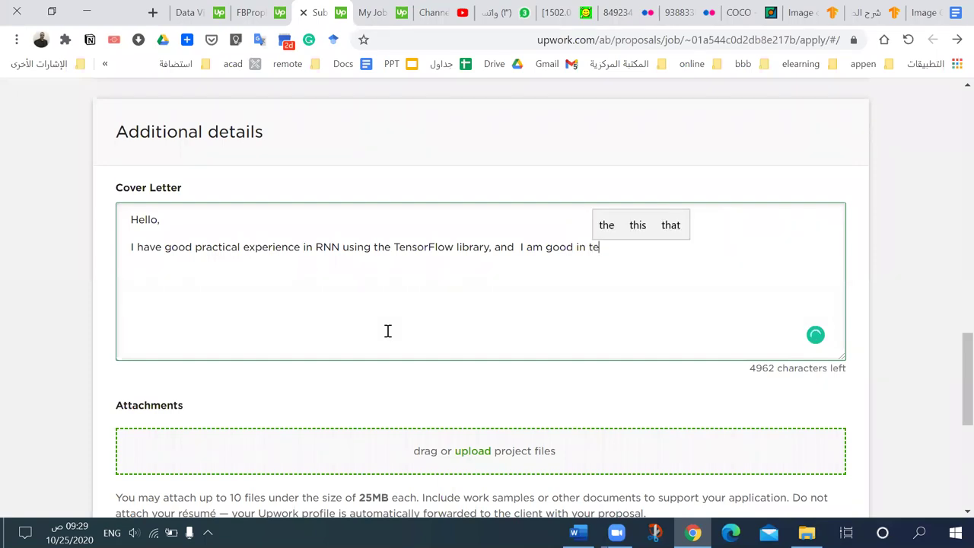
text(aching as el)
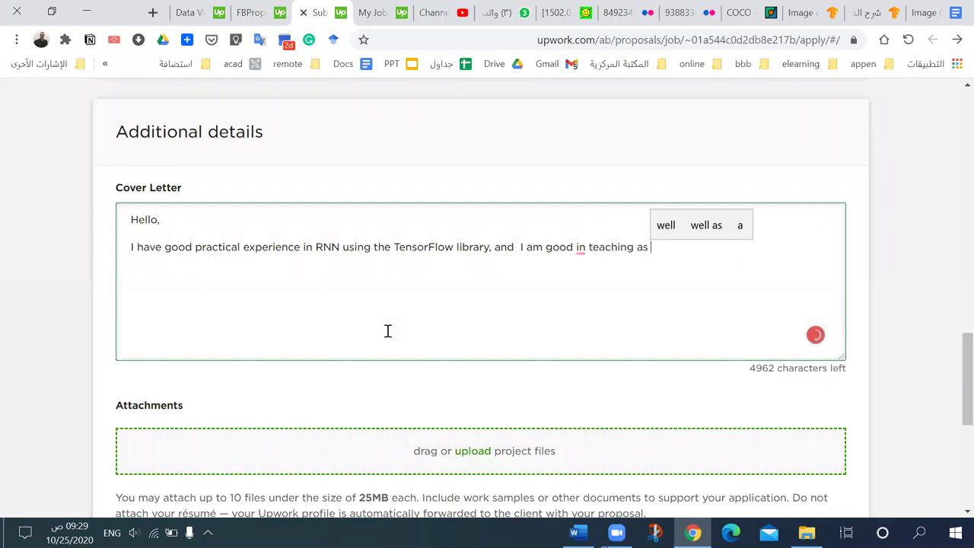
key(BackSpace)
key(BackSpace)
text(well)
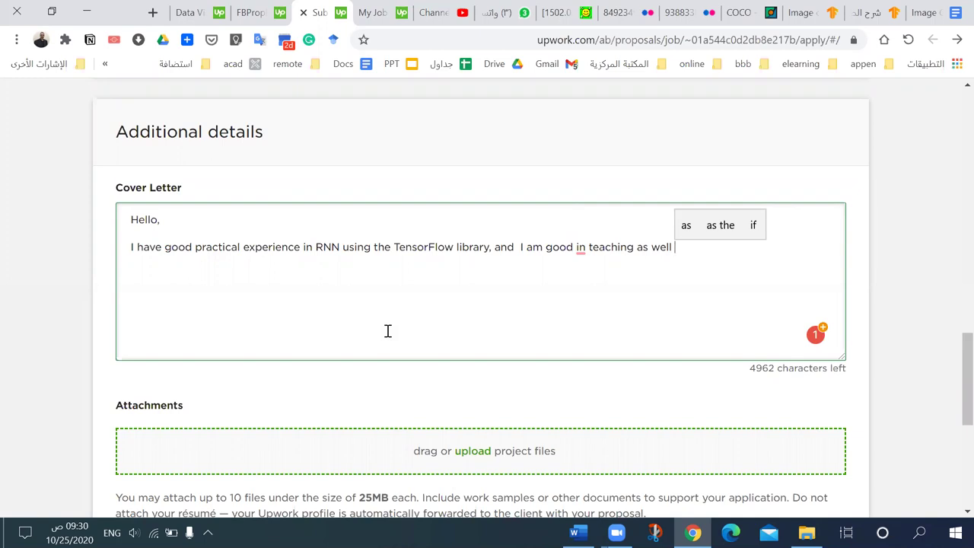
Continue the cover letter sentence after "as well" with ", I gave many training sessions about tenorflow".
text(, I a)
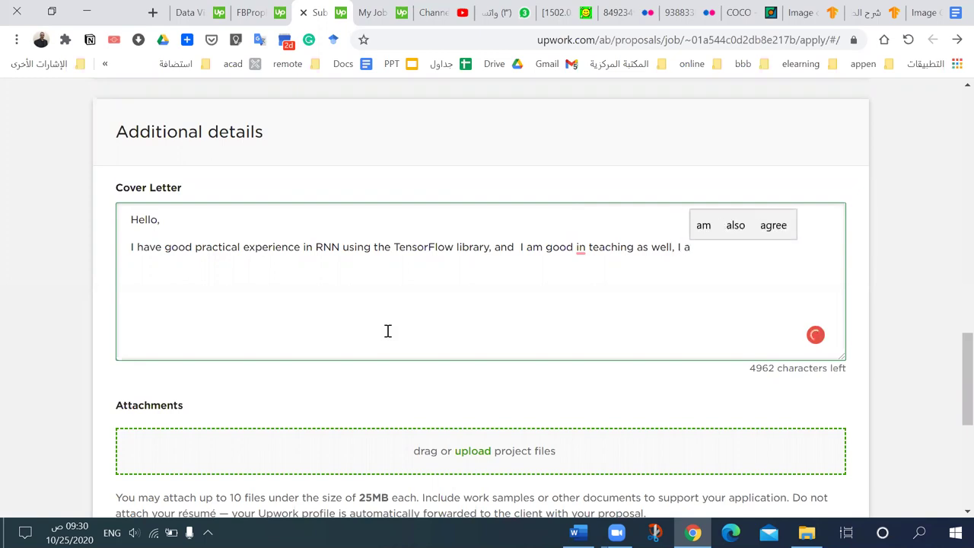
key(BackSpace)
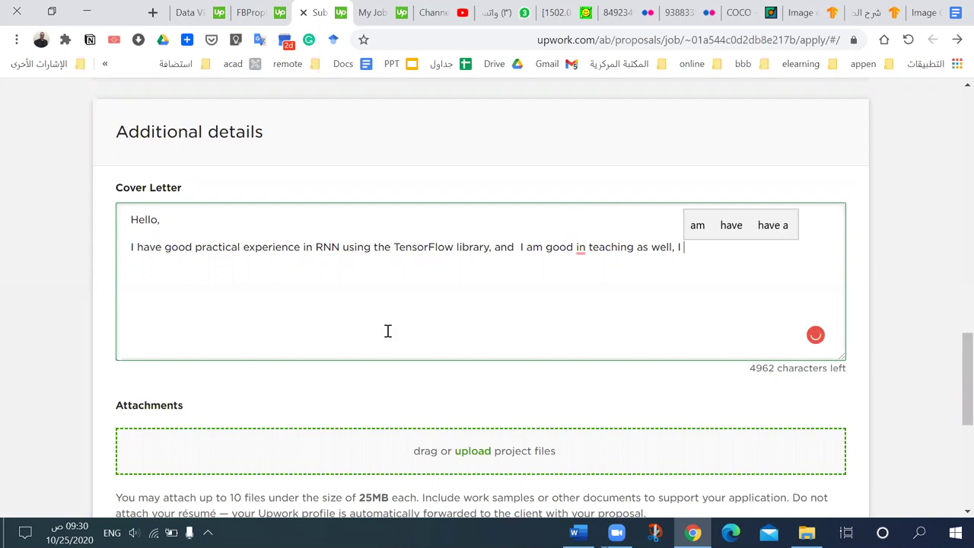
text(gave many trai)
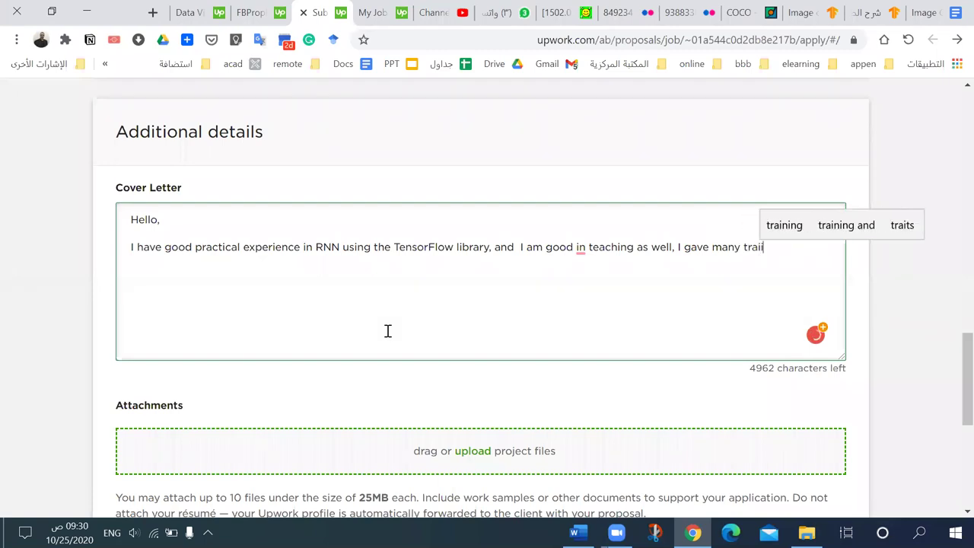
text(ning sessions about tenorflow)
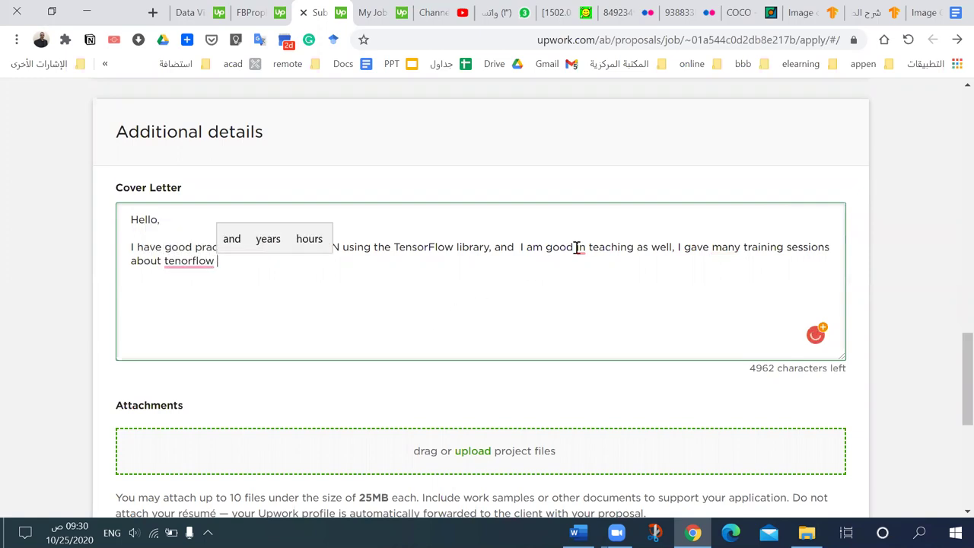
Apply the suggested corrections so the text reads "good at teaching" and "TensorFlow", and end the sentence with a period.
mouse_move(578, 247)
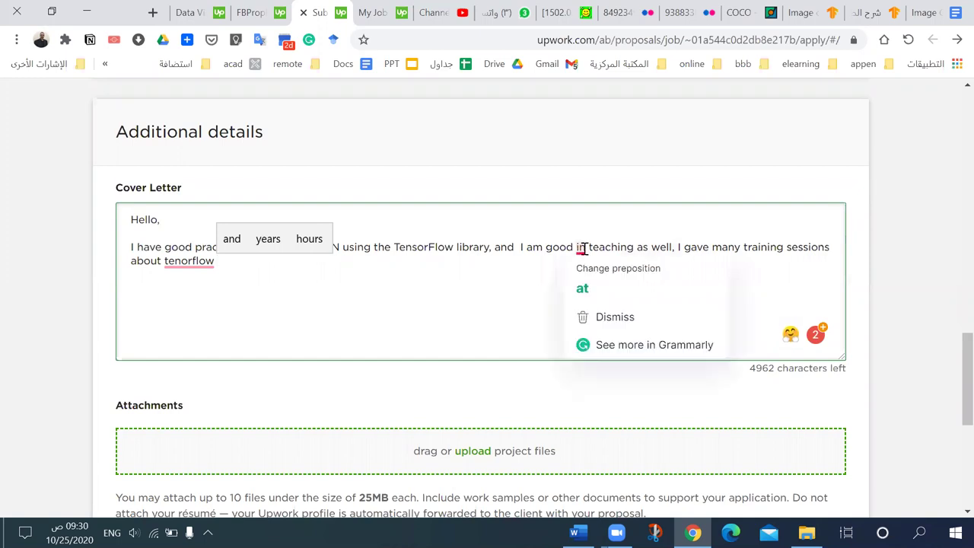
click(599, 287)
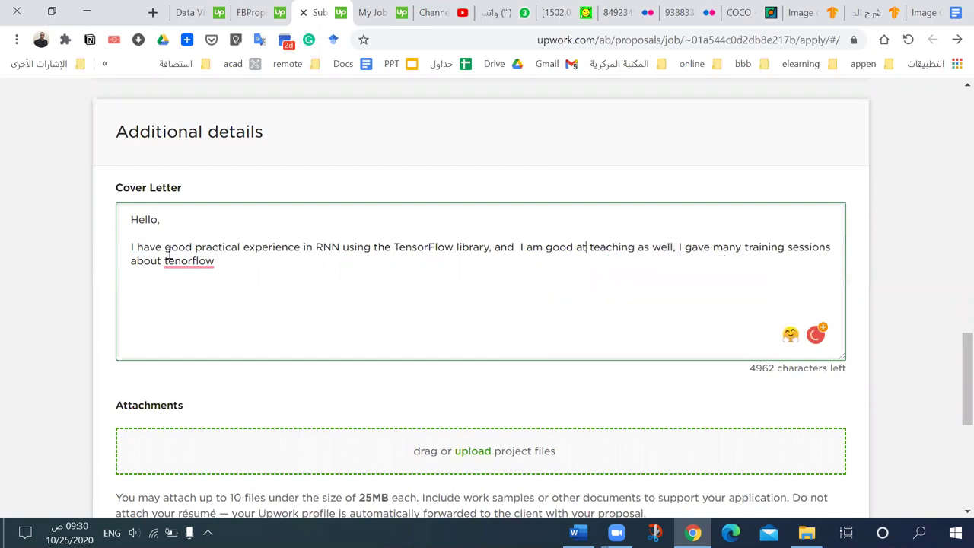
mouse_move(190, 260)
click(204, 289)
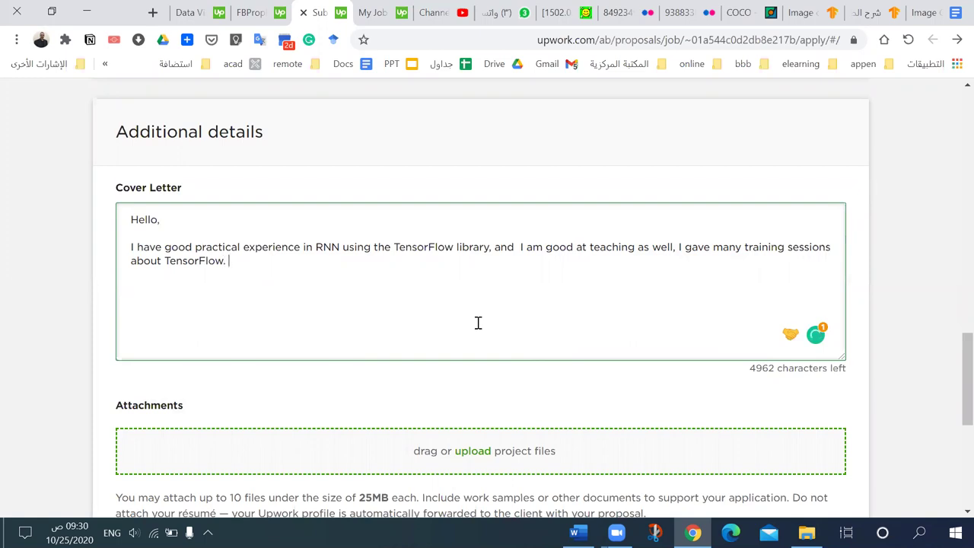
text(Your)
key(BackSpace)
text(n ca)
key(BackSpace)
key(BackSpace)
key(BackSpace)
key(BackSpace)
text(can)
key(BackSpace)
key(BackSpace)
key(BackSpace)
key(BackSpace)
key(BackSpace)
key(BackSpace)
key(BackSpace)
key(BackSpace)
key(BackSpace)
text(a)
key(BackSpace)
text(An)
key(BackSpace)
key(BackSpace)
Add the sentence "And I will be happy to help you with RNN explaination." to the cover letter.
text(And I will)
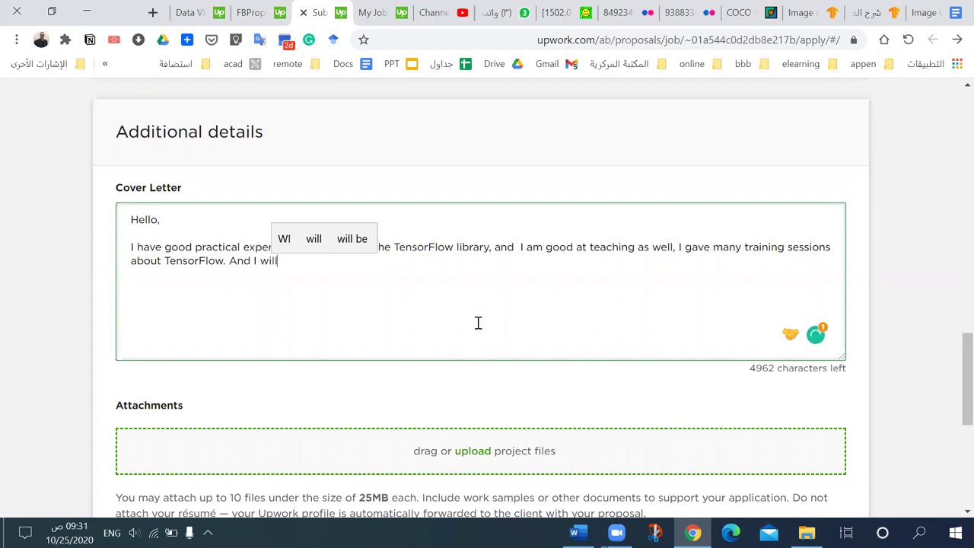
text( be happy t)
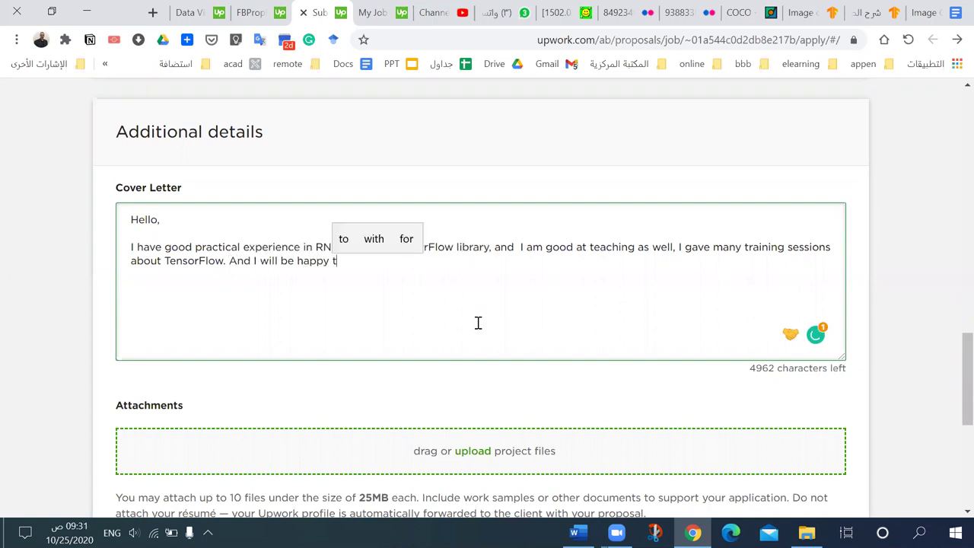
text(o help)
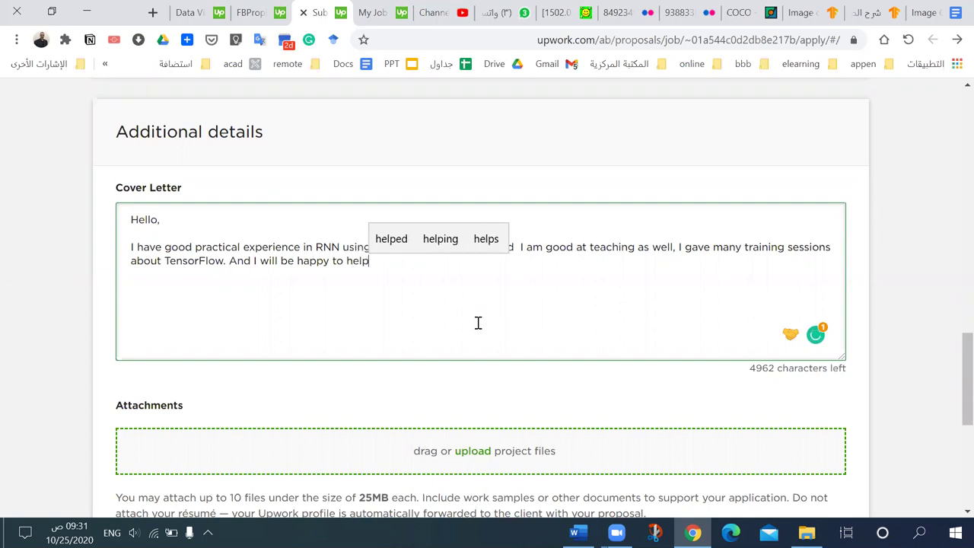
text( you)
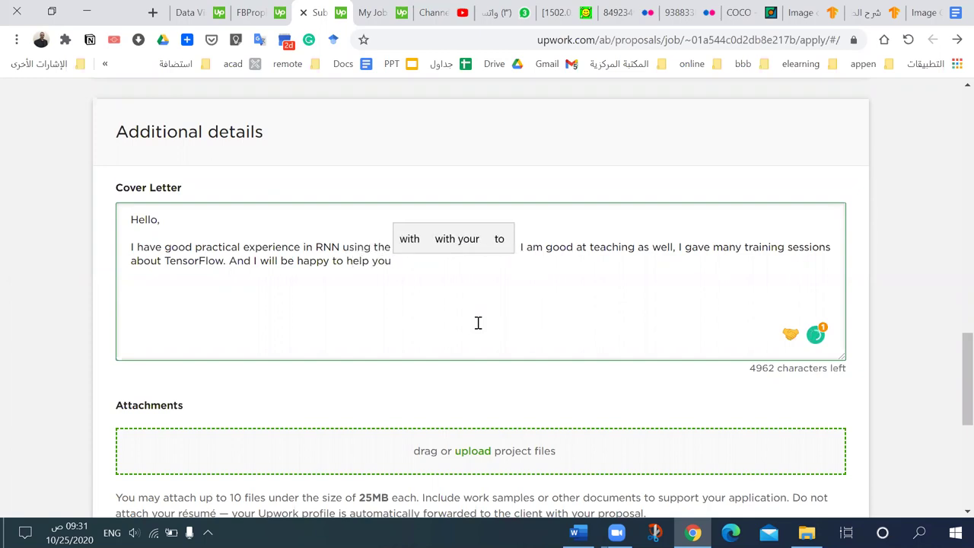
text( with )
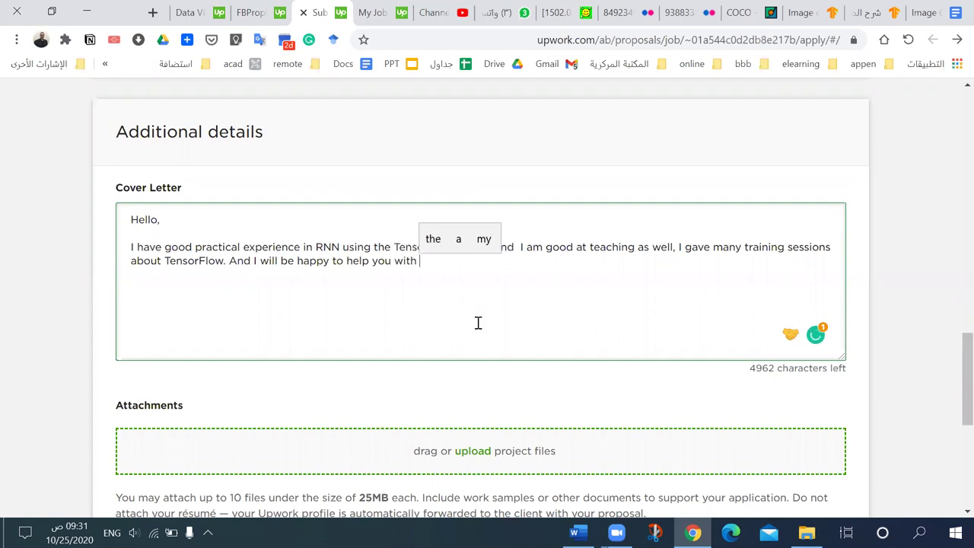
text(RNN )
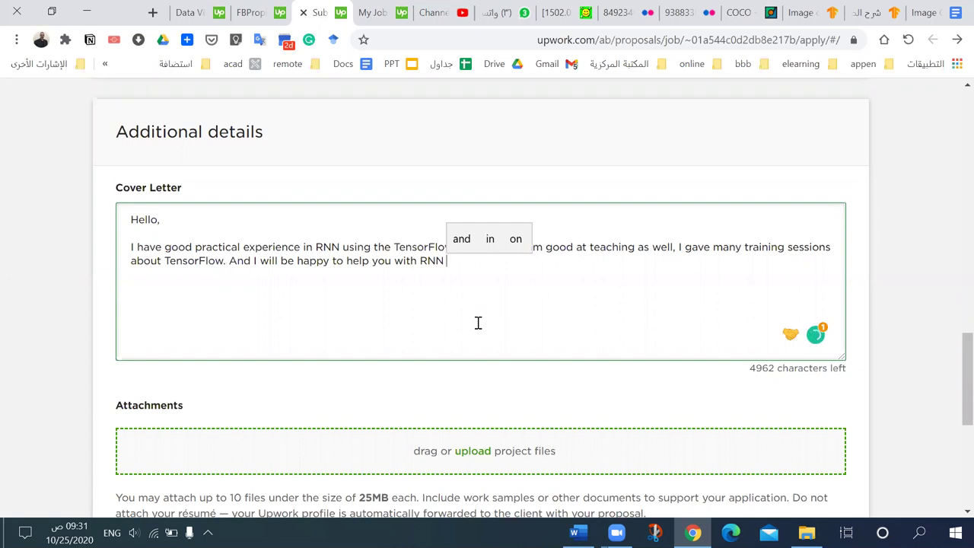
text(explain)
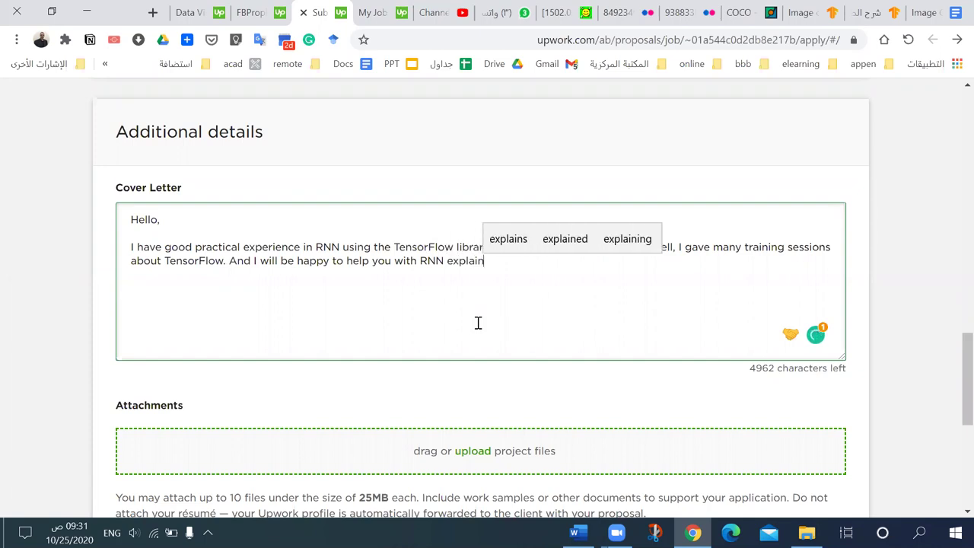
text(ati)
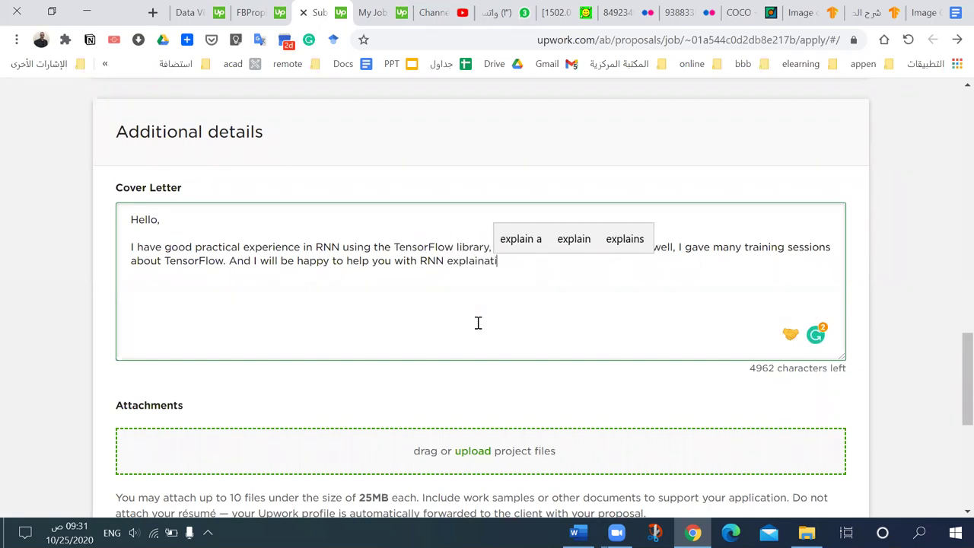
text(on.)
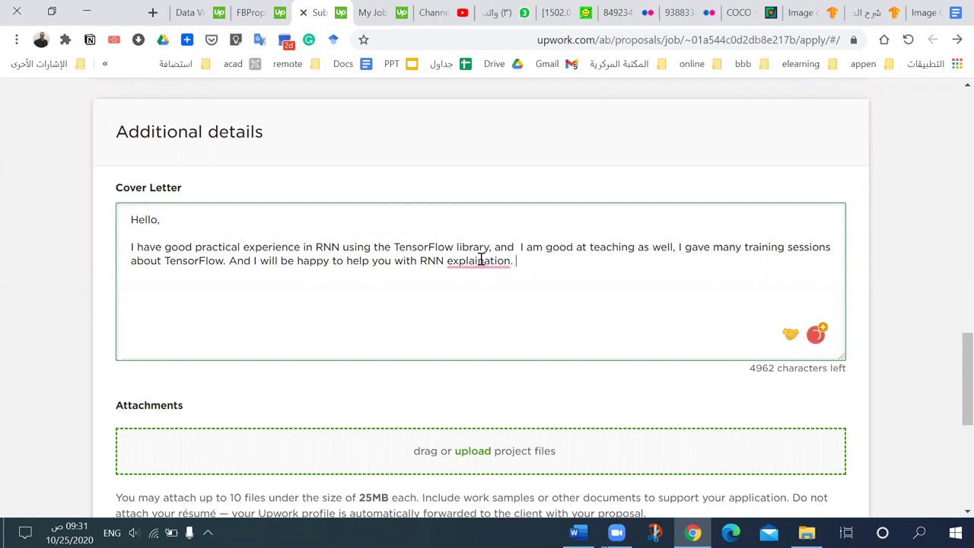
Apply the suggested spelling and article corrections so the ending reads "with the RNN explanation".
mouse_move(499, 263)
click(510, 288)
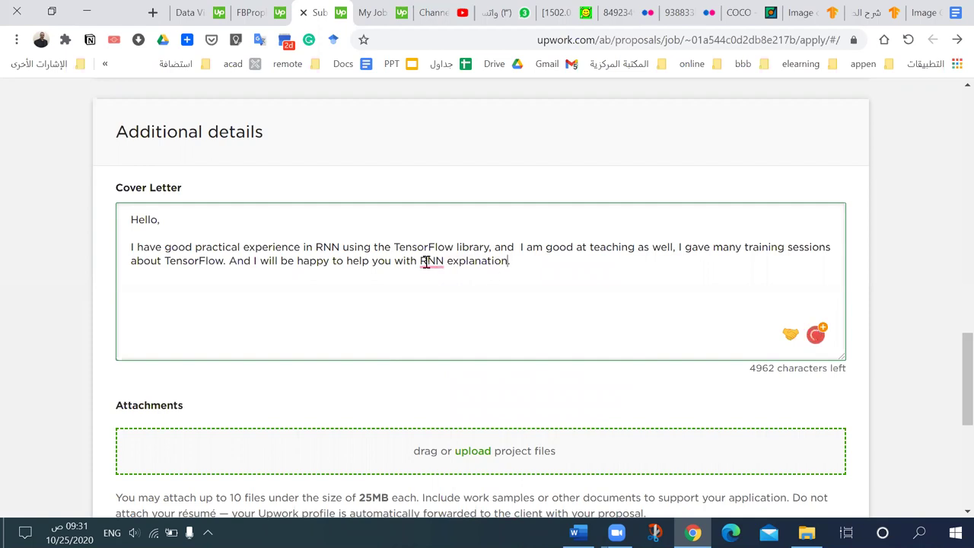
mouse_move(430, 263)
click(503, 309)
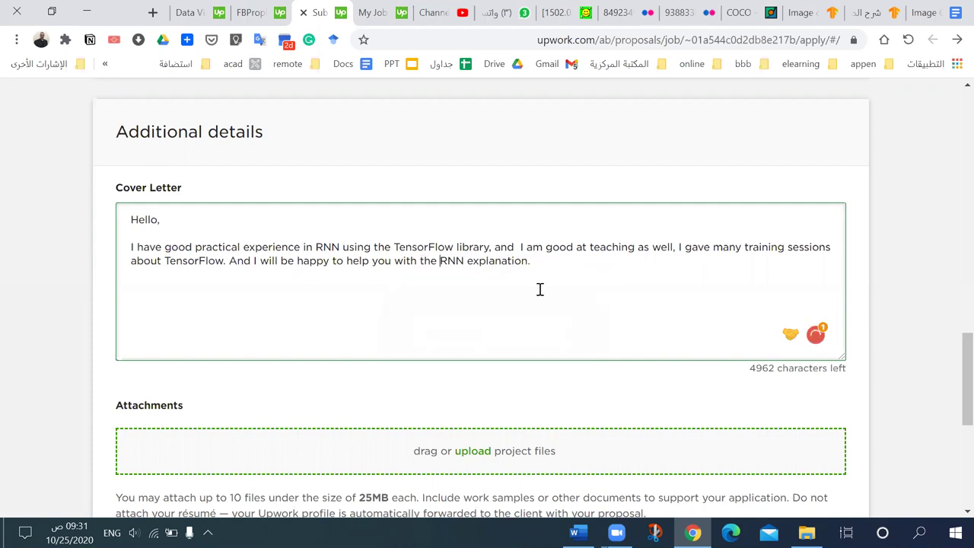
Start a new cover letter paragraph with "You can find a sample of some".
key(Return)
text(You )
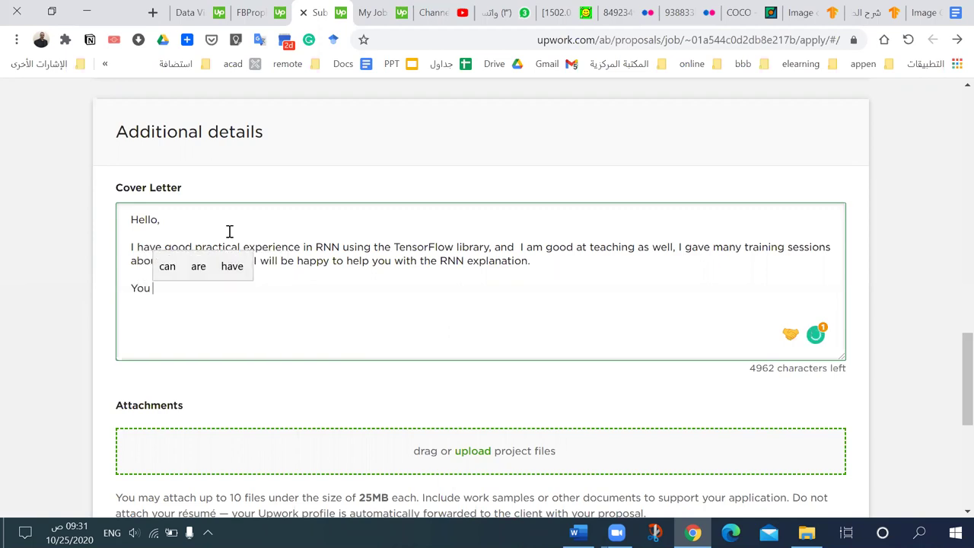
text(can fi)
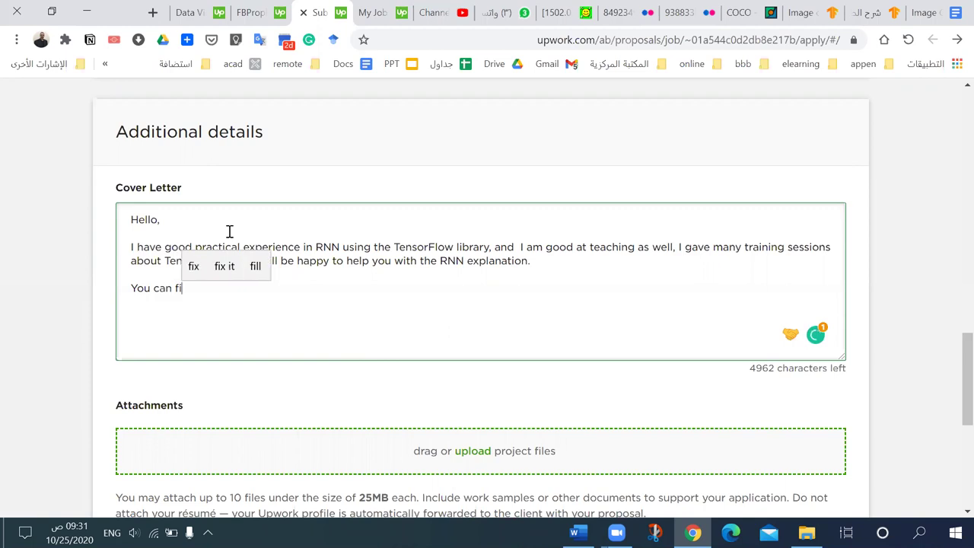
text(nd a smm)
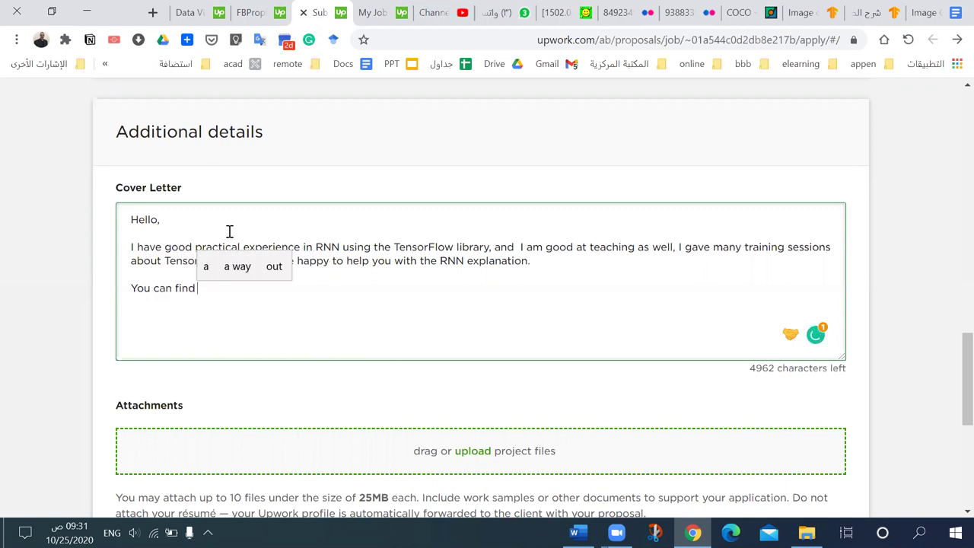
key(BackSpace)
key(BackSpace)
text(ample pf)
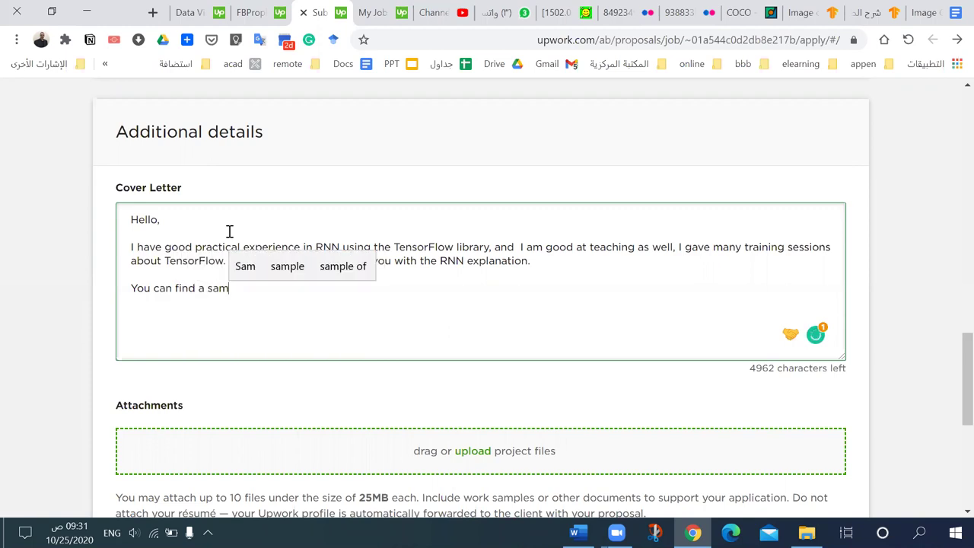
key(BackSpace)
key(BackSpace)
text(pf)
key(BackSpace)
key(BackSpace)
text(p)
key(BackSpace)
text(of some )
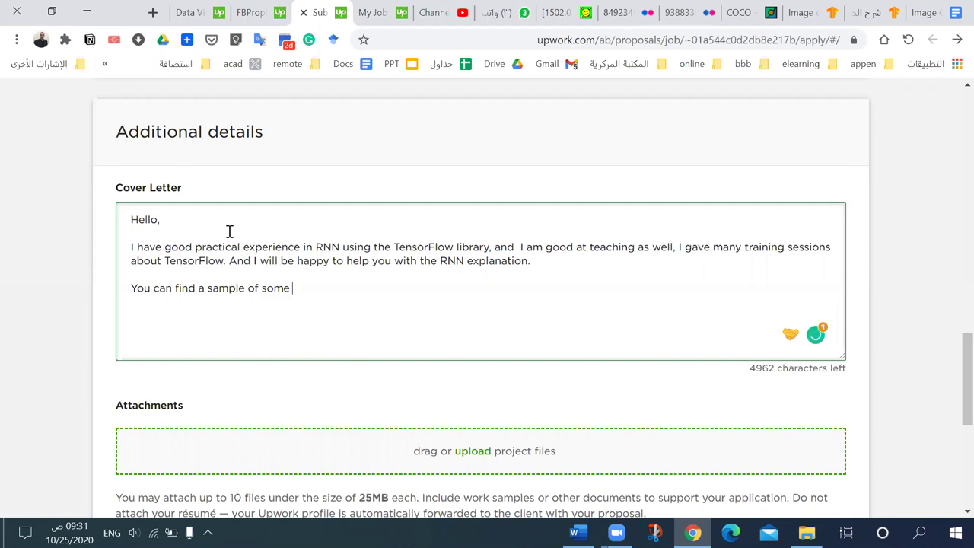
Continue the new paragraph with "of my RNN projects at github and Linkedin".
text(of my RNN projects at)
key(Return)
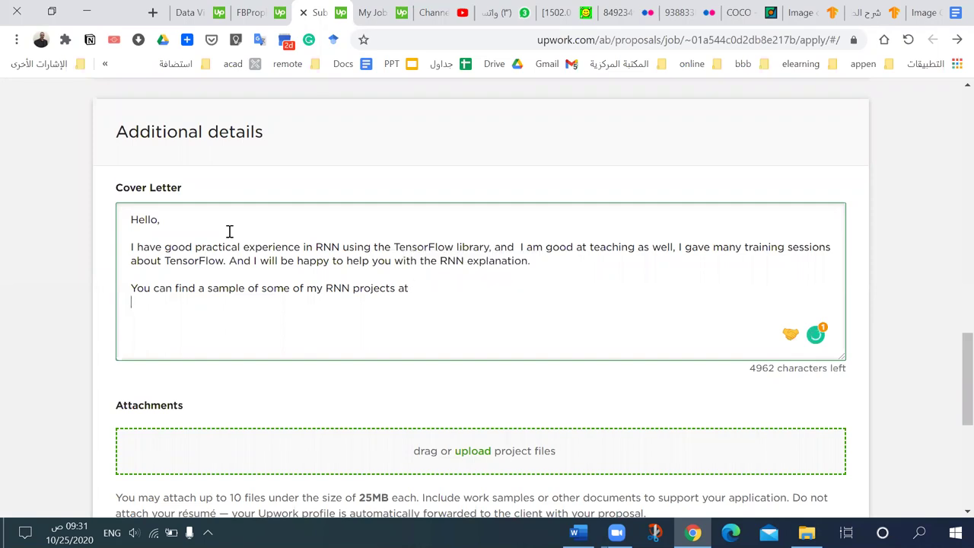
text(github )
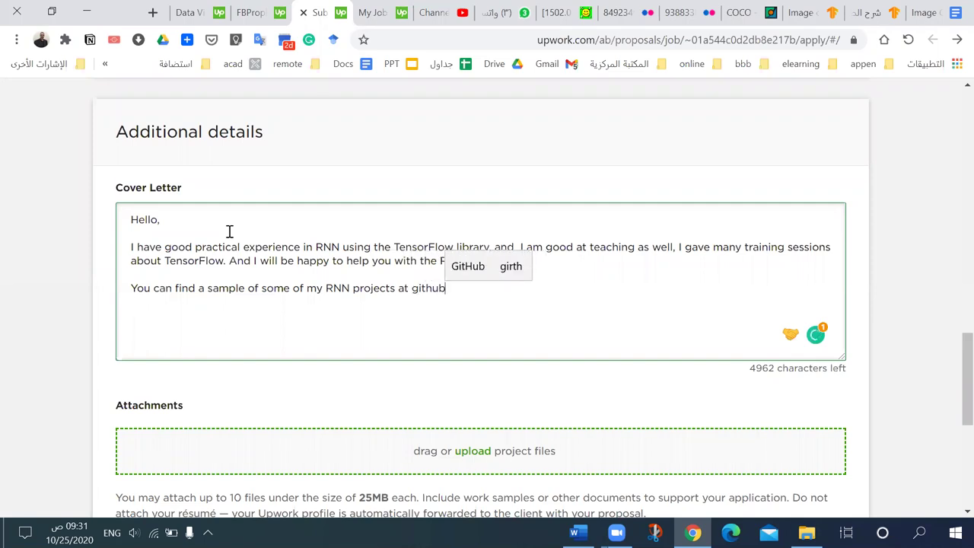
text(and li)
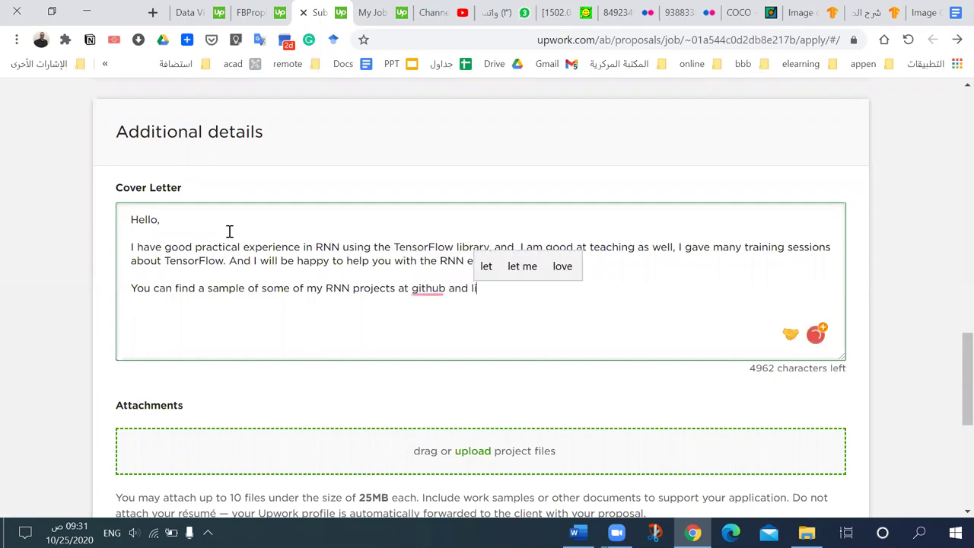
text(nkedin)
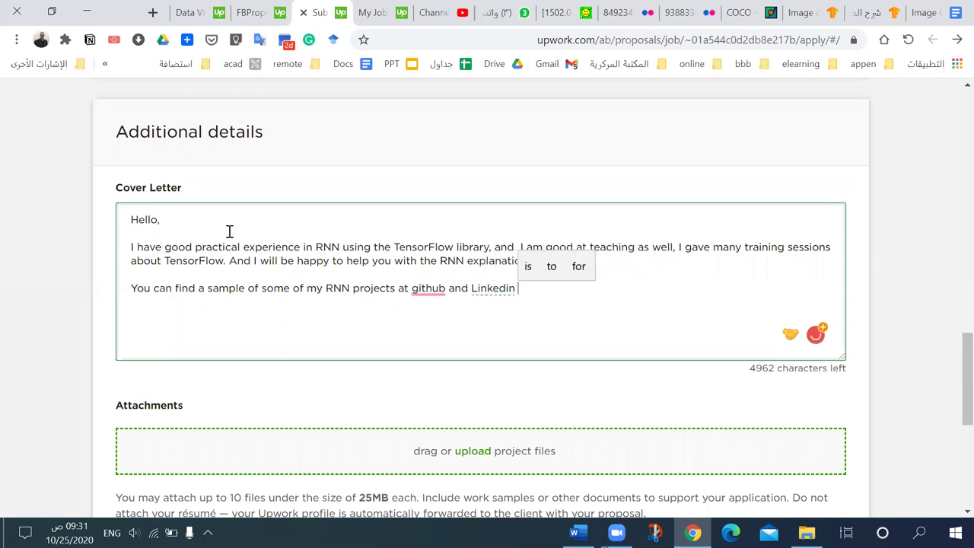
Correct the capitalization of "github" in the cover letter to "GitHub".
mouse_move(419, 290)
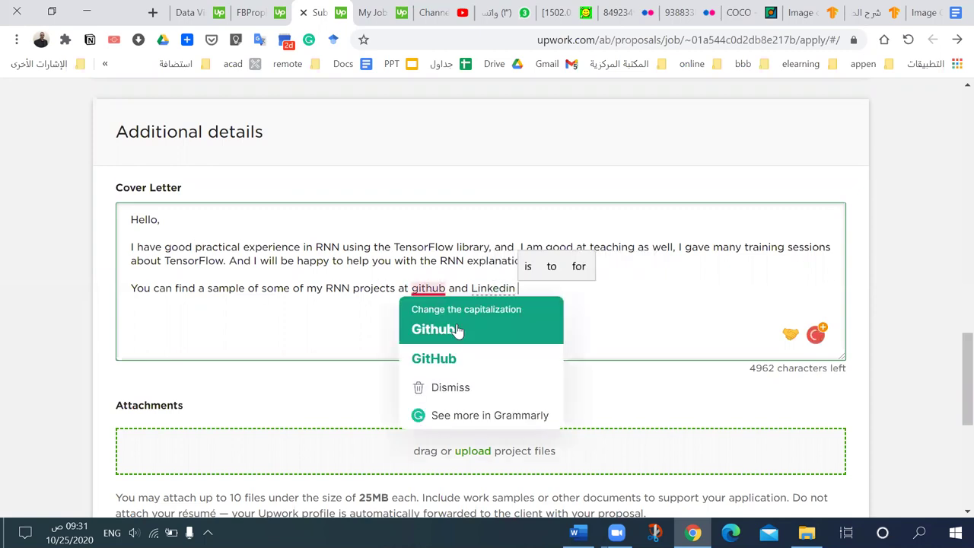
click(433, 330)
click(433, 288)
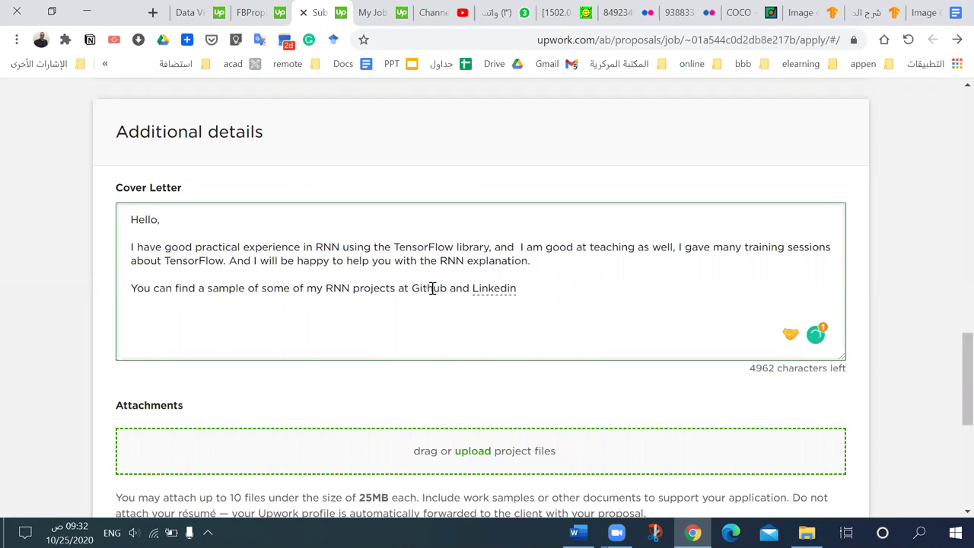
key(BackSpace)
text(H)
key(Return)
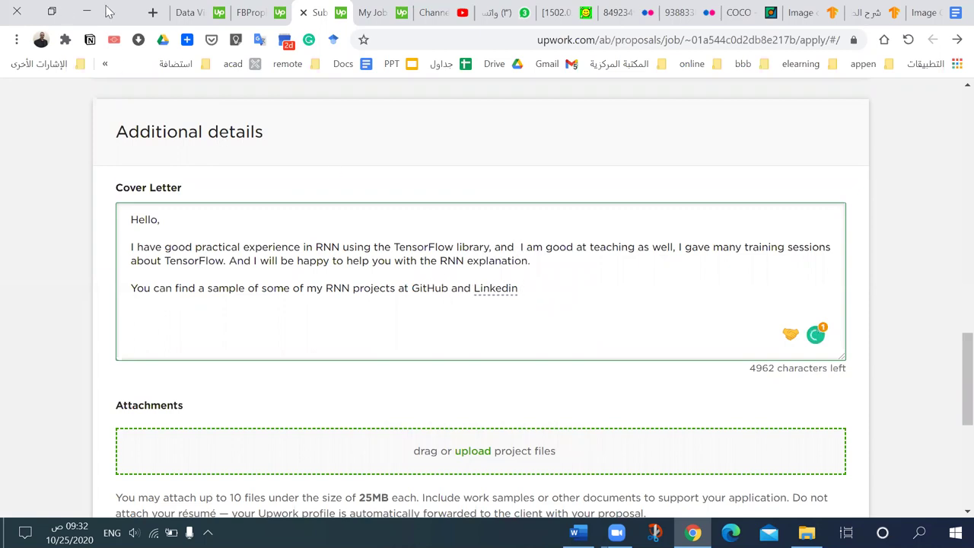
Open the freelancer's own GitHub profile in a new browser tab and copy its web address.
click(153, 12)
click(677, 40)
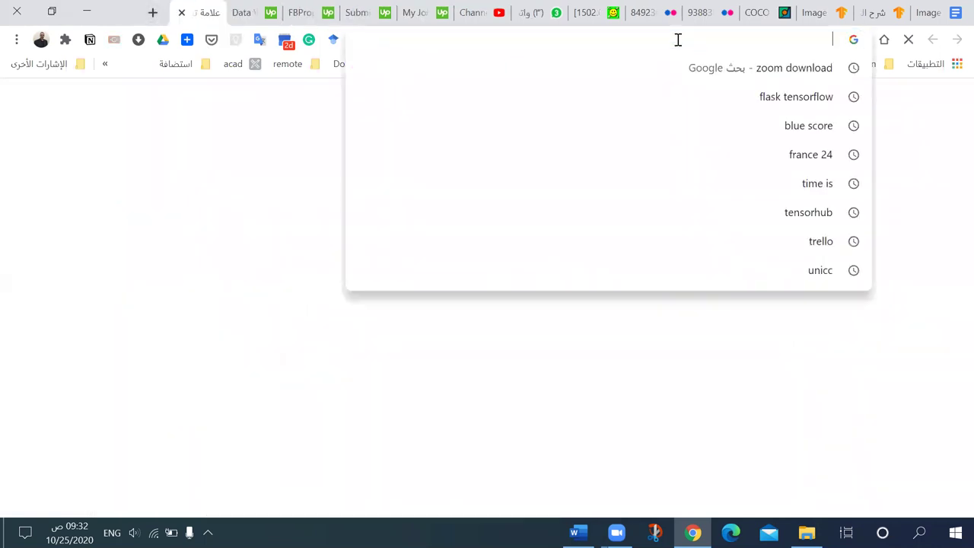
text(g)
key(Return)
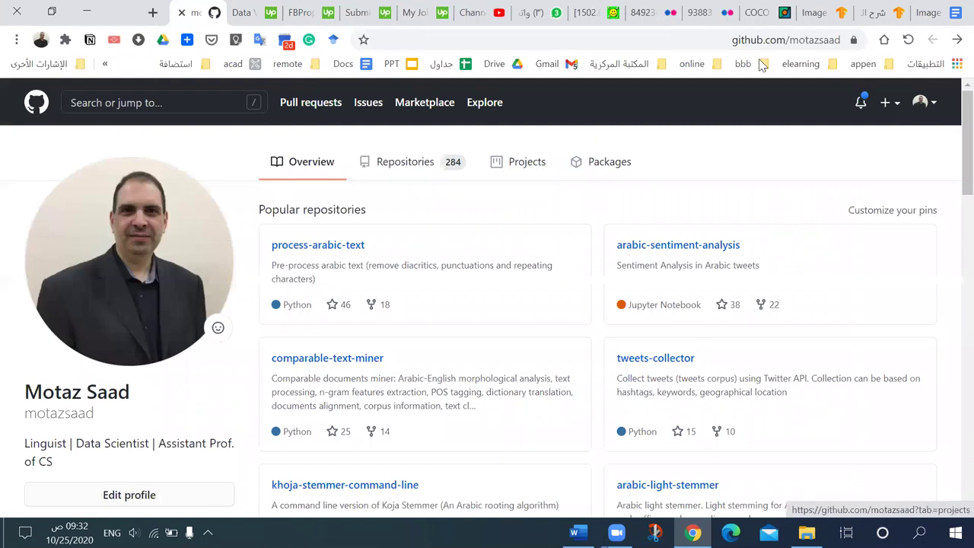
click(805, 36)
key(ctrl+c)
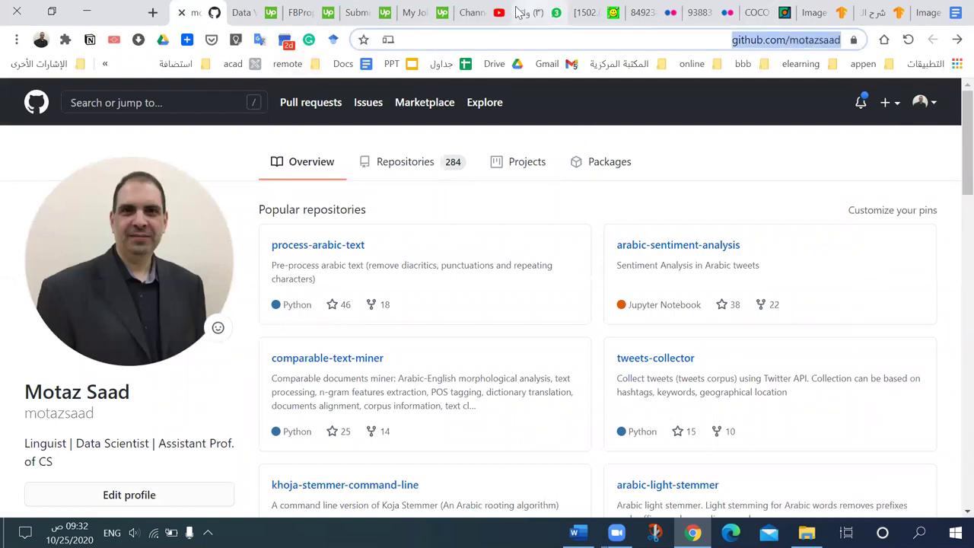
Return to the proposal and paste the copied GitHub profile link on a new line of the cover letter.
click(424, 13)
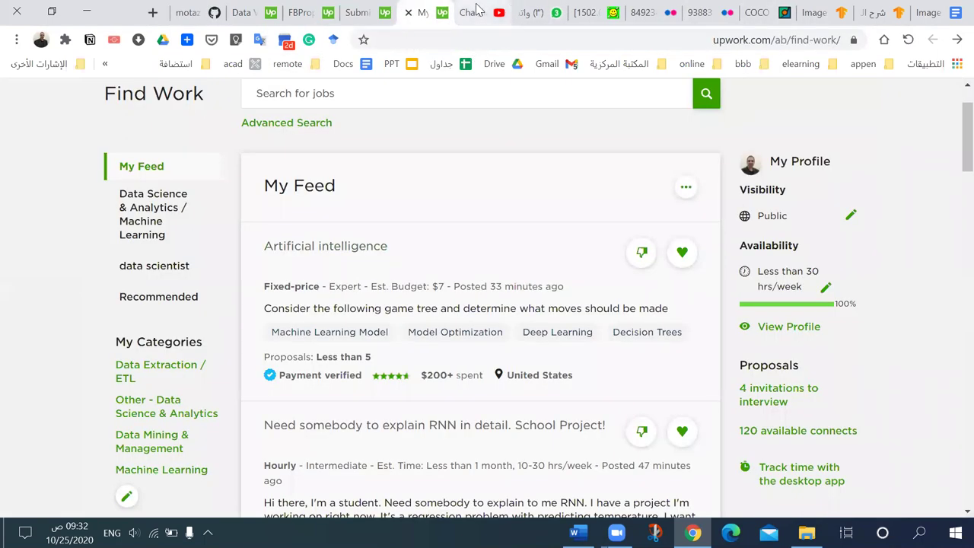
click(358, 12)
key(Return)
key(ctrl+v)
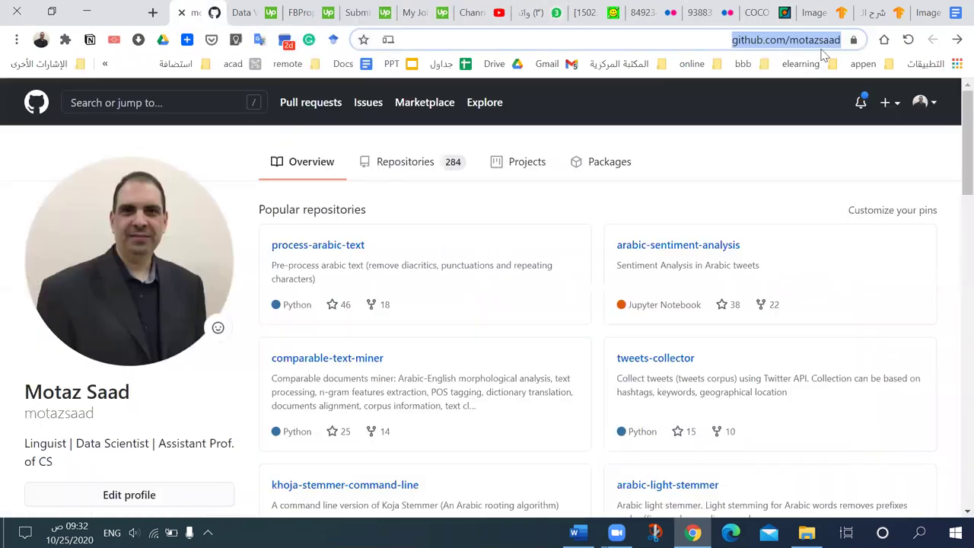
Go to linkedin.com in the browser tab showing GitHub and open the freelancer's own LinkedIn profile.
click(217, 11)
text(linkedin.com)
key(Return)
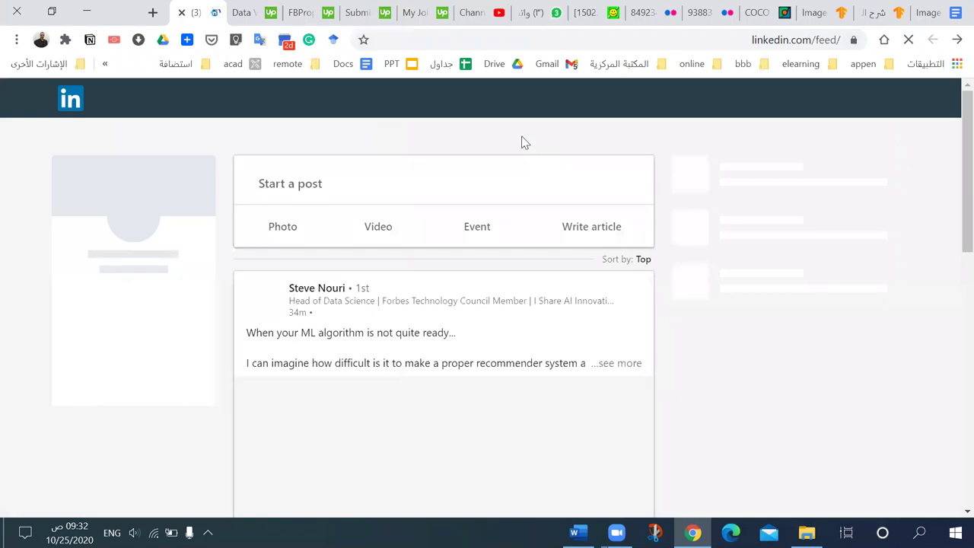
scroll(464, 196, down, 1)
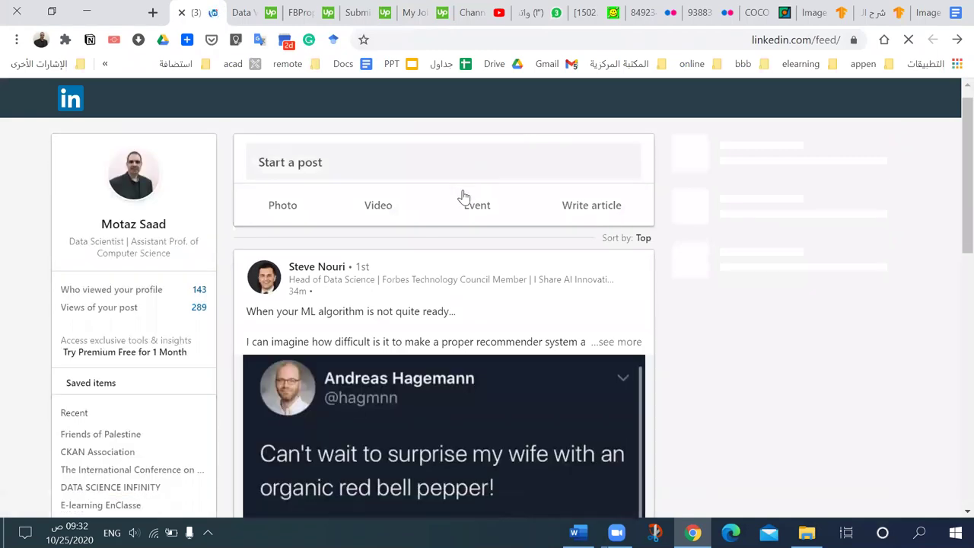
scroll(465, 196, down, 5)
scroll(739, 124, up, 5)
click(744, 106)
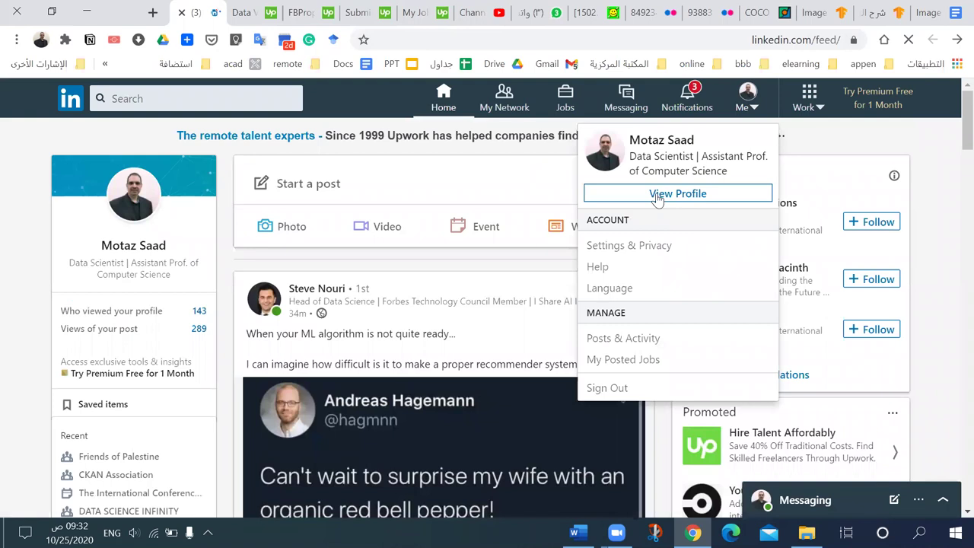
click(658, 196)
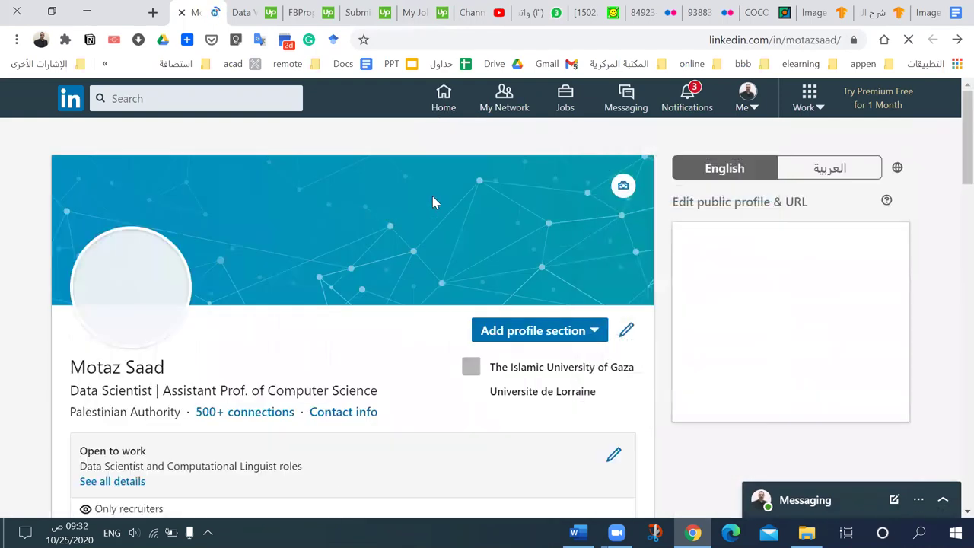
Examine the Experience section of the LinkedIn profile, expanding the additional experiences to see the earlier data science and linguist roles.
scroll(438, 274, down, 15)
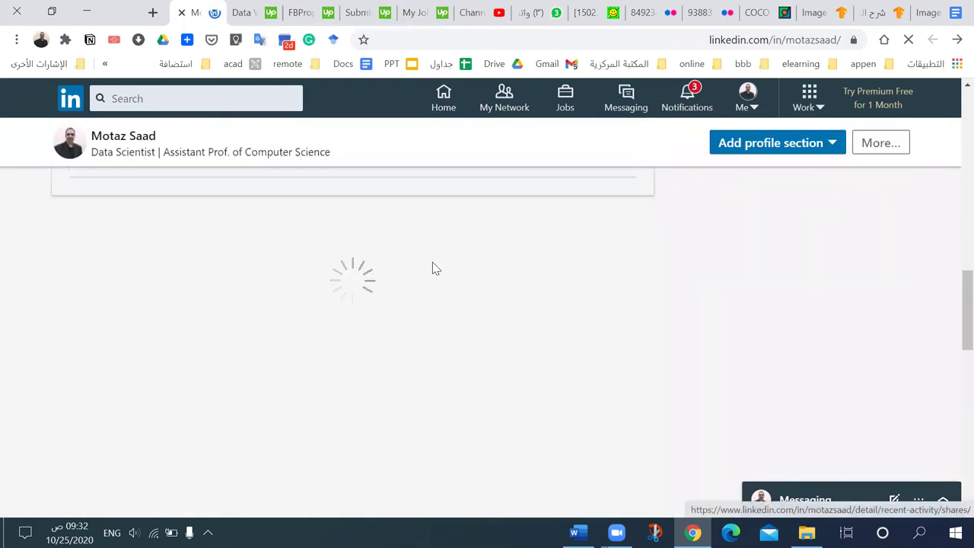
scroll(433, 268, down, 3)
scroll(432, 268, down, 2)
scroll(427, 256, up, 2)
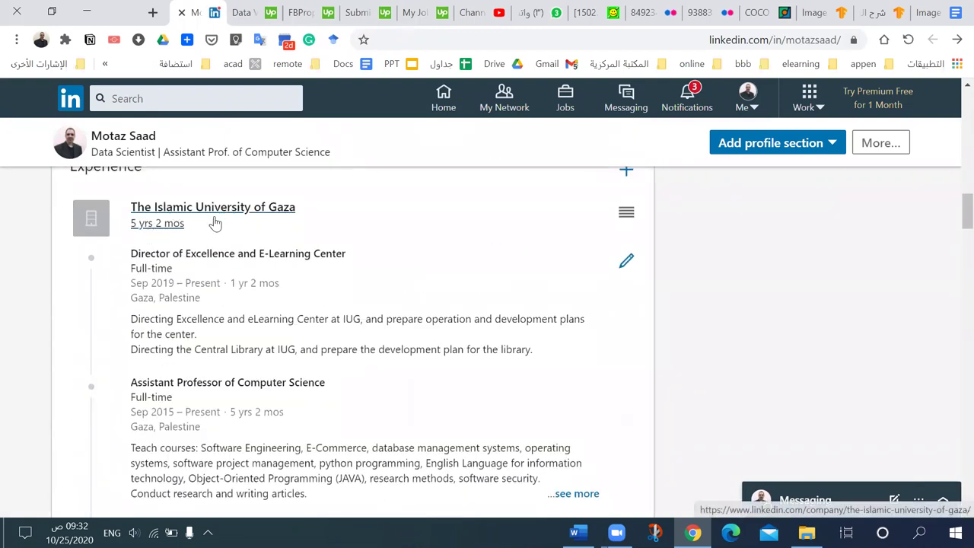
scroll(245, 297, down, 1)
drag(163, 307, 326, 285)
scroll(253, 308, down, 2)
scroll(224, 311, down, 2)
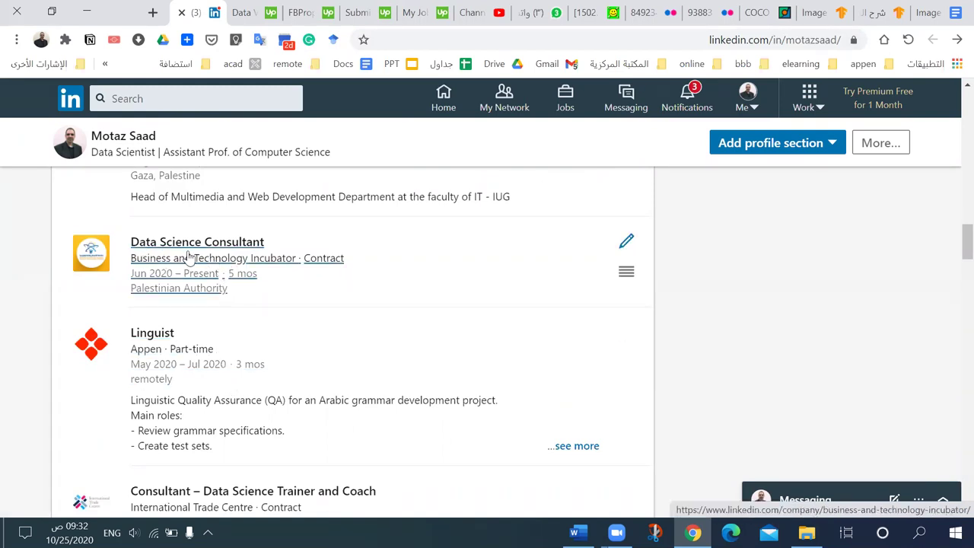
scroll(196, 263, down, 5)
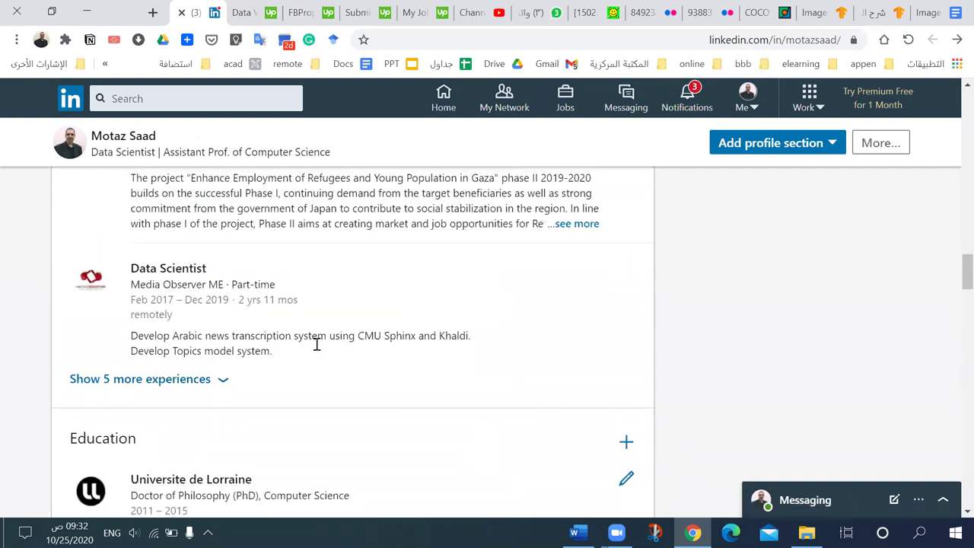
click(140, 379)
scroll(289, 299, down, 4)
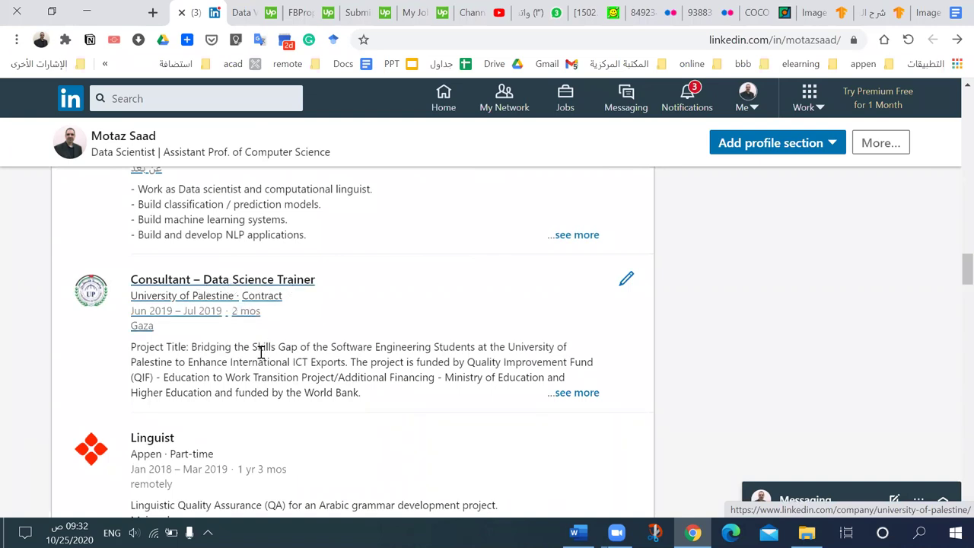
scroll(252, 261, down, 3)
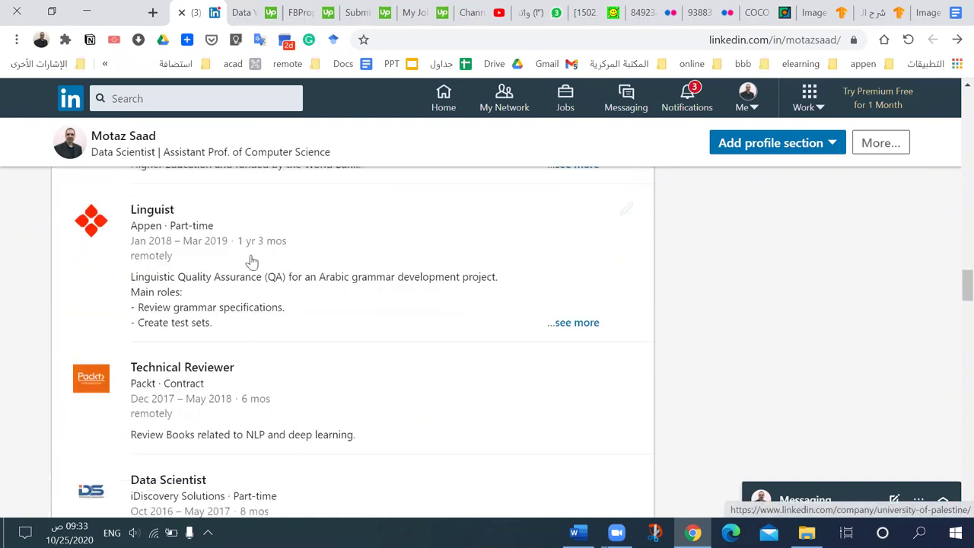
scroll(244, 307, up, 3)
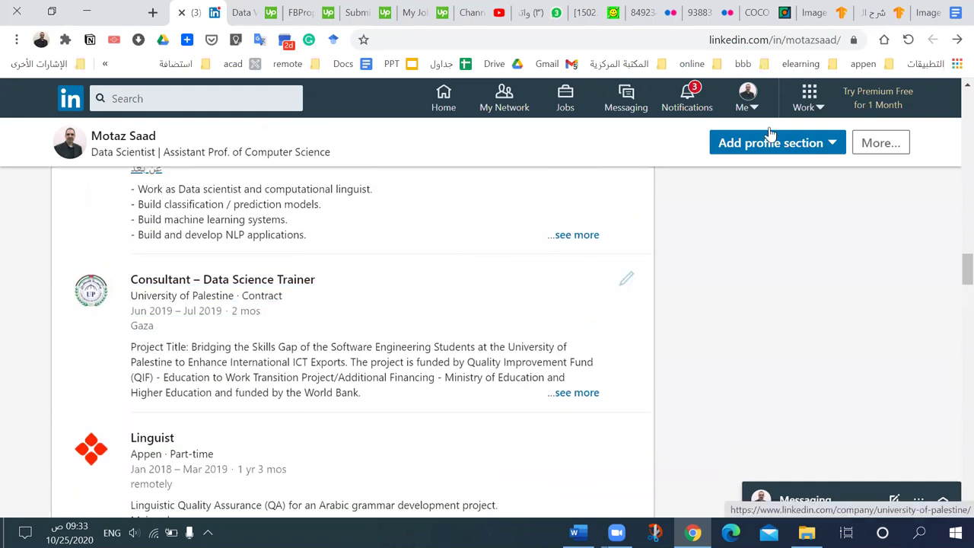
Copy the LinkedIn profile's web address and paste it into the proposal's cover letter below the GitHub link.
click(780, 42)
key(ctrl+c)
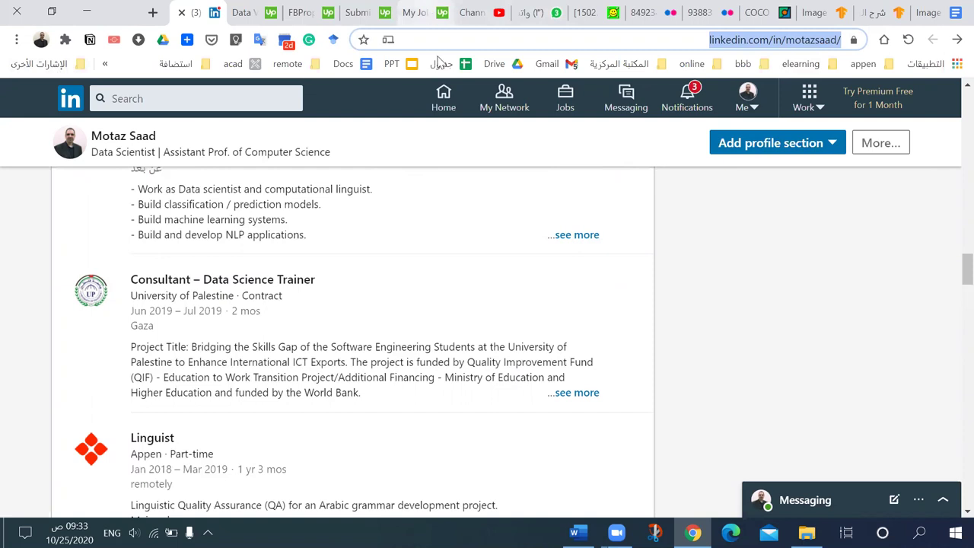
click(414, 12)
click(358, 13)
key(ctrl+v)
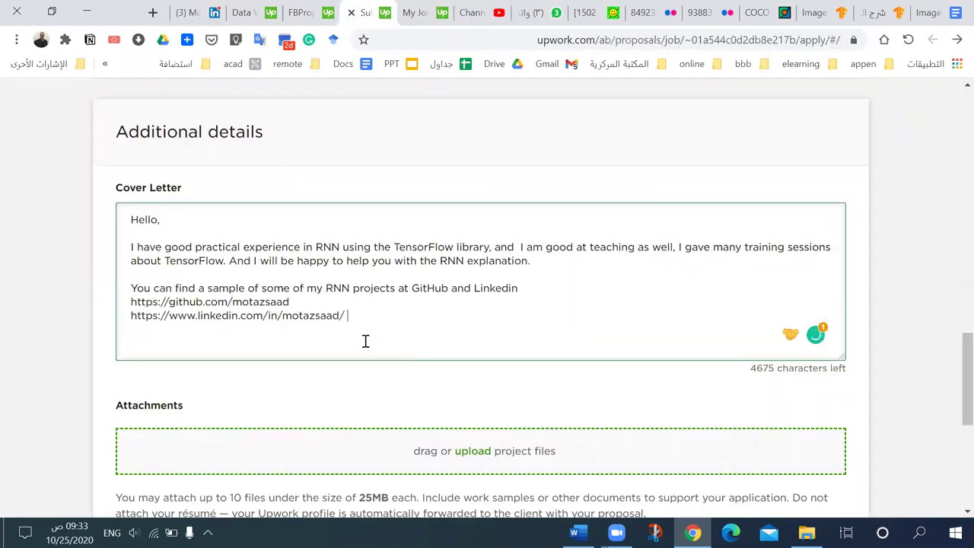
Review the proposal's hourly rate terms and the full cover letter text.
scroll(366, 340, down, 2)
scroll(365, 343, up, 8)
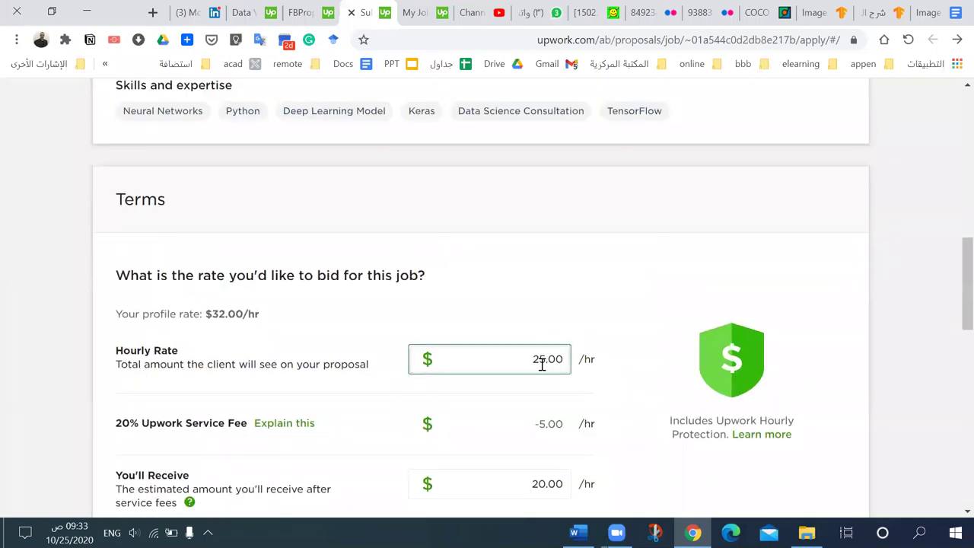
scroll(397, 336, down, 5)
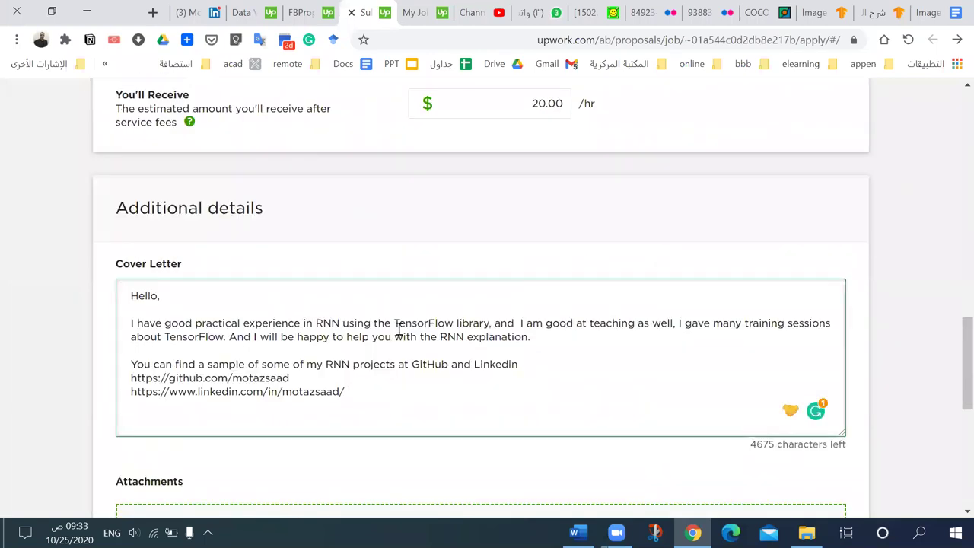